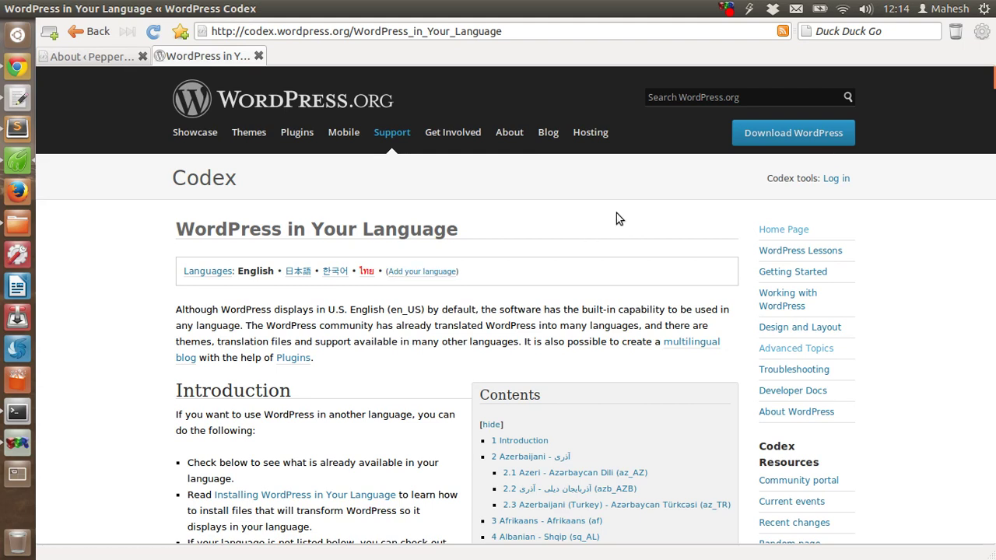
# Glance over the site's WordPress welcome page, then return to the Codex language page.
pyautogui.click(111, 56)
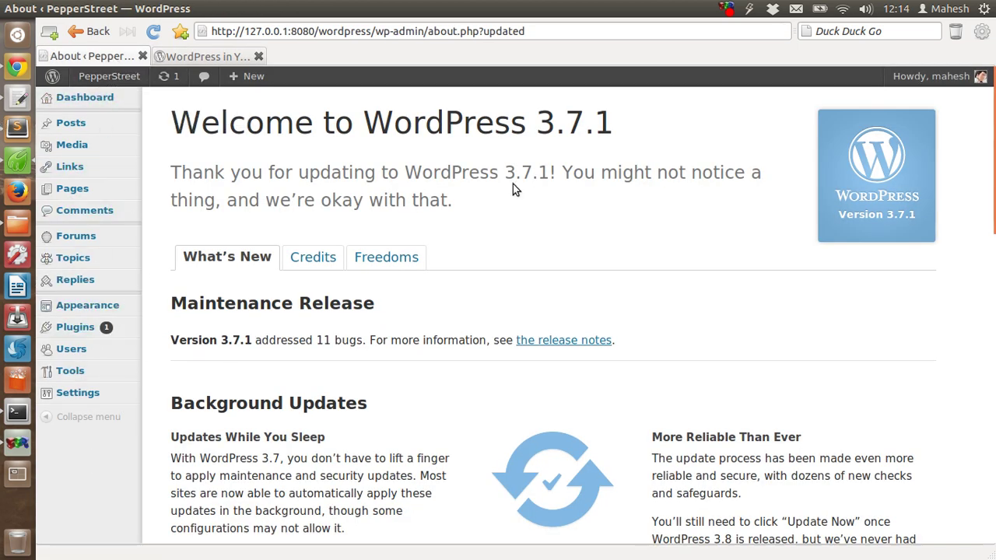
pyautogui.moveTo(173, 179); pyautogui.dragTo(487, 240)
pyautogui.click(329, 182)
pyautogui.moveTo(455, 204); pyautogui.dragTo(193, 125)
pyautogui.click(193, 125)
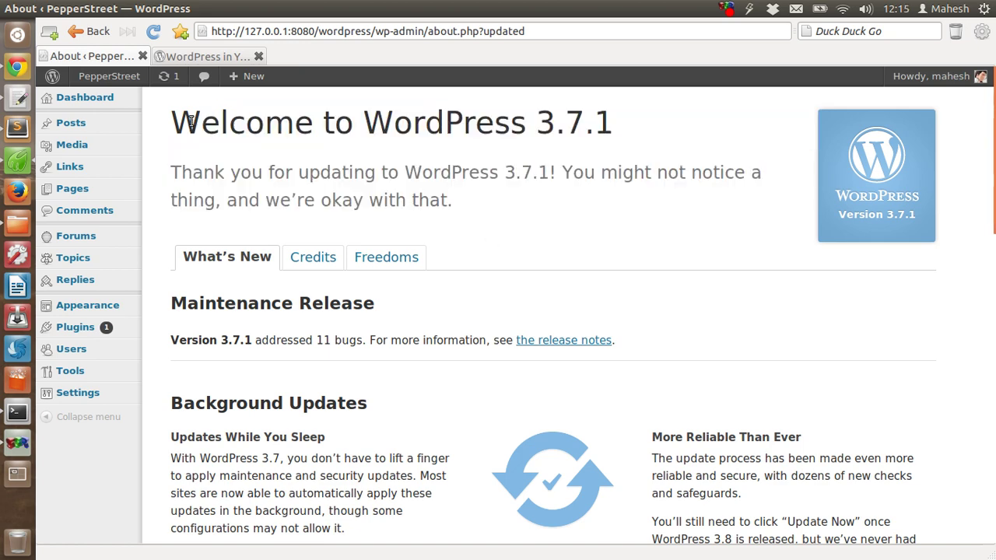
pyautogui.click(205, 58)
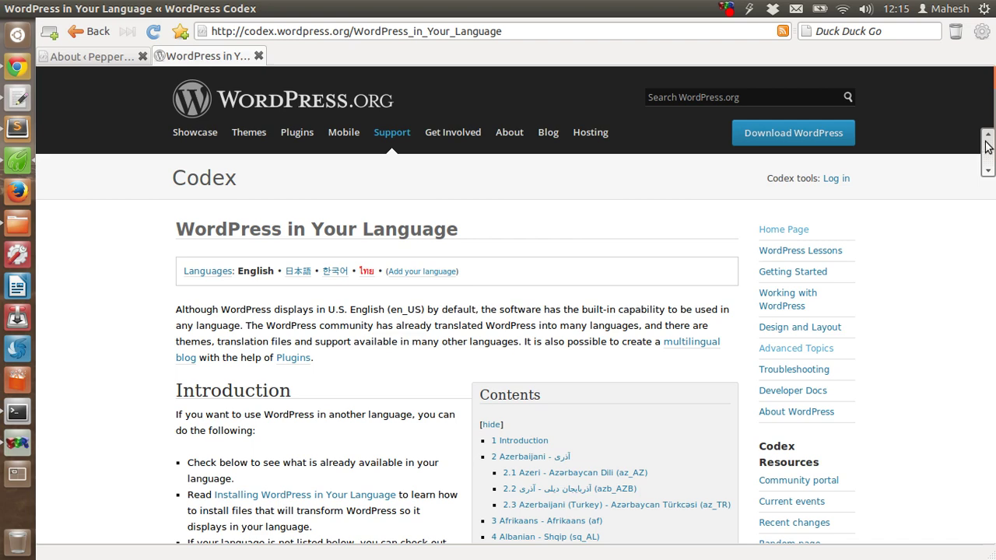
# Scroll the Codex page to the i18n.svn.wordpress.org bullet and the Azeri (az_AZ) section.
pyautogui.scroll(-3, 987, 147)
pyautogui.scroll(-1, 987, 146)
pyautogui.scroll(5, 934, 137)
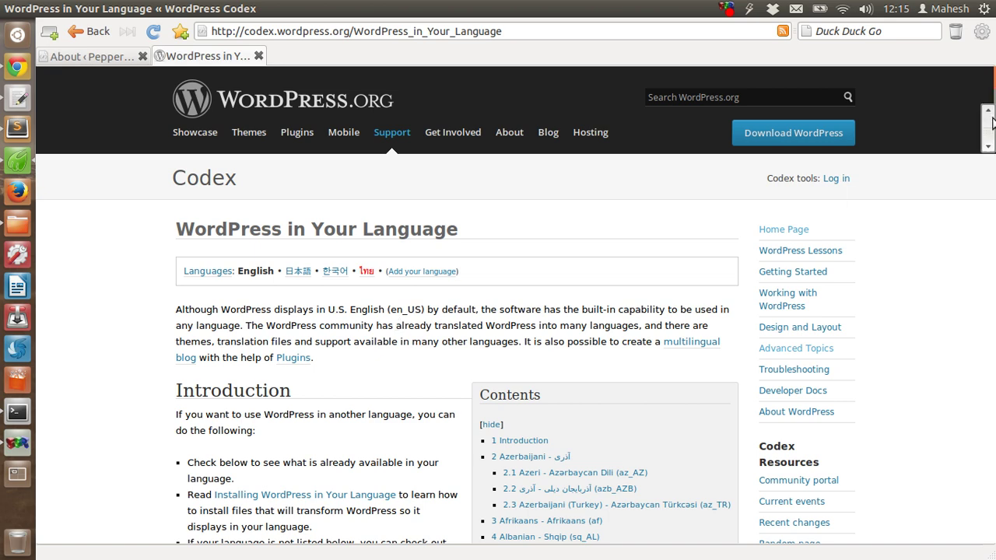
pyautogui.scroll(-5, 992, 129)
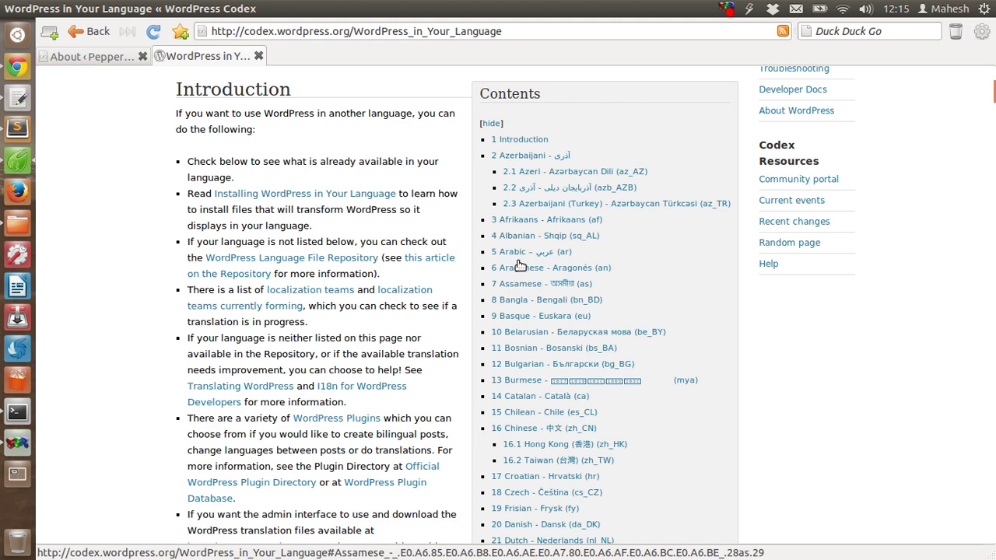
pyautogui.click(95, 57)
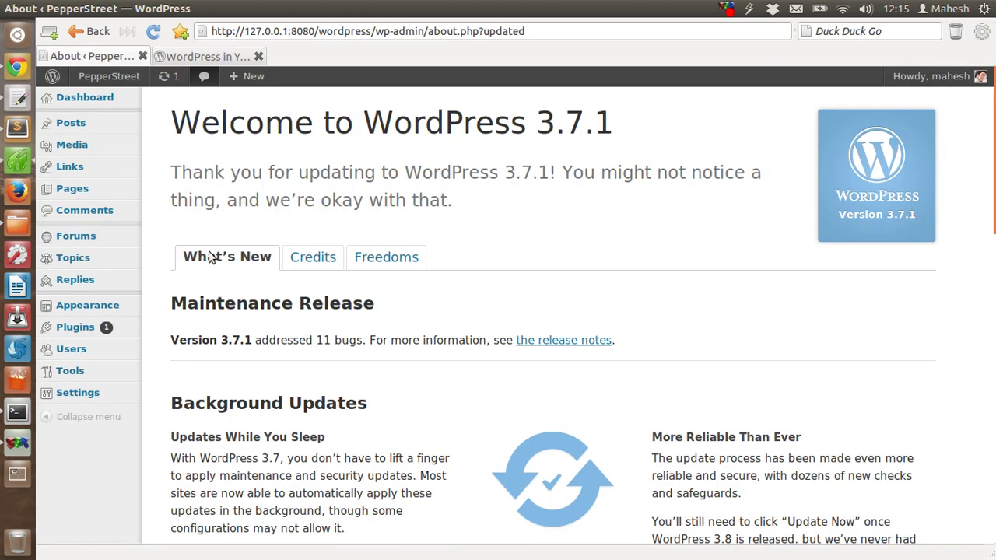
pyautogui.click(214, 57)
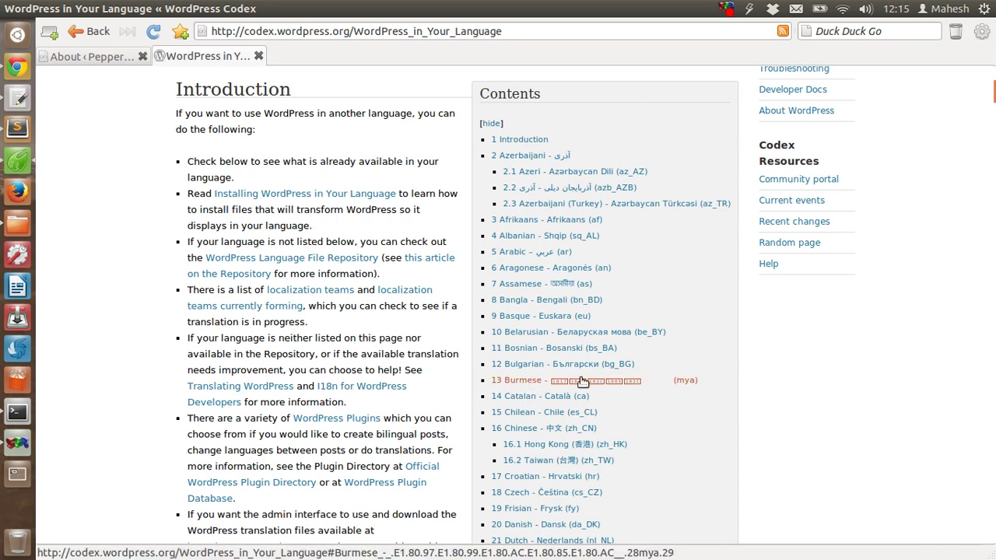
pyautogui.scroll(-5, 563, 292)
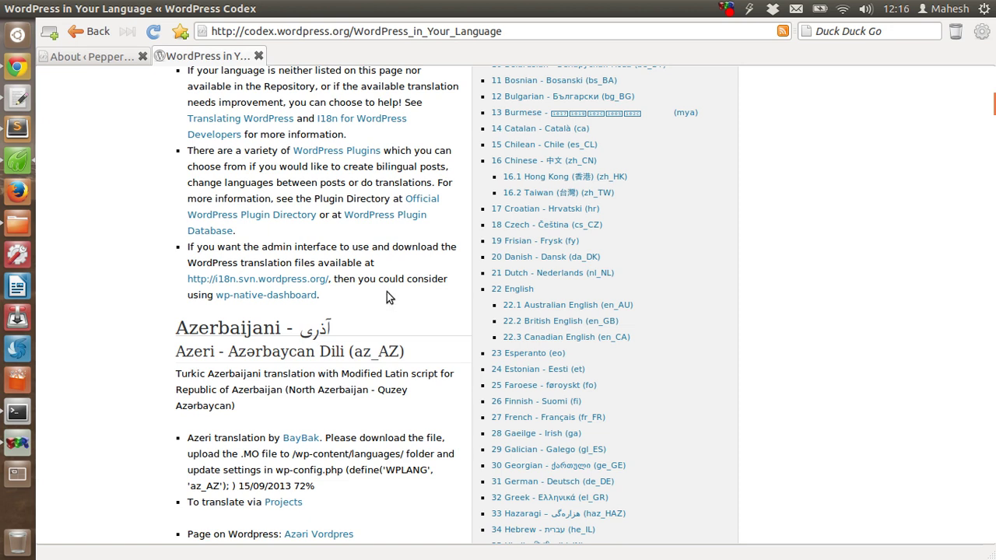
# Highlight the download note and briefly follow the i18n repository link, then go back.
pyautogui.moveTo(216, 247); pyautogui.dragTo(414, 305)
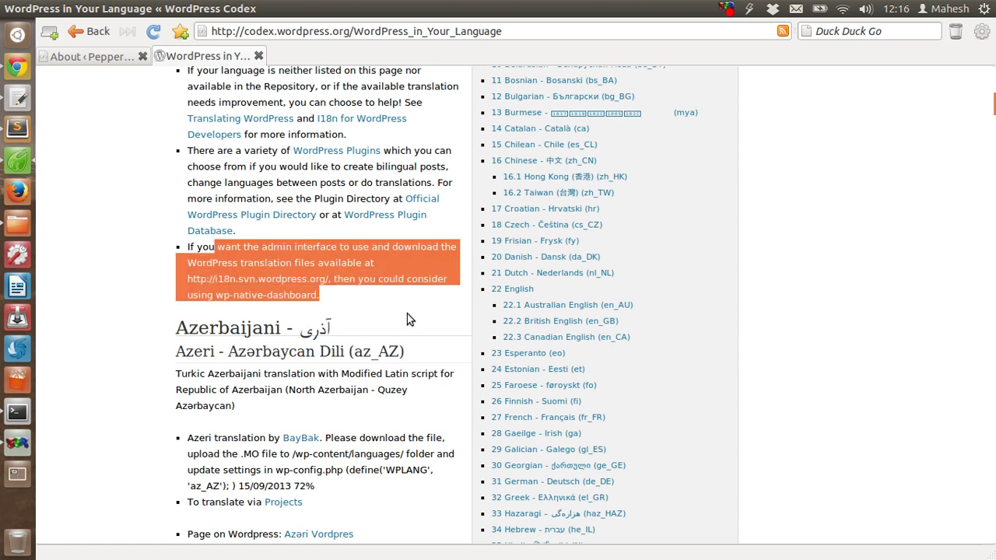
pyautogui.click(414, 306)
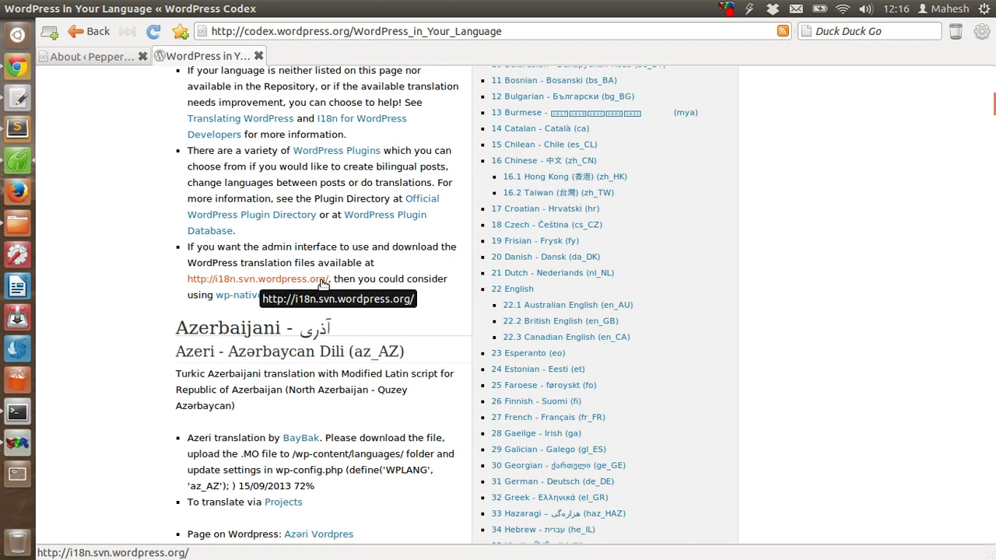
pyautogui.rightClick(322, 283)
pyautogui.click(343, 290)
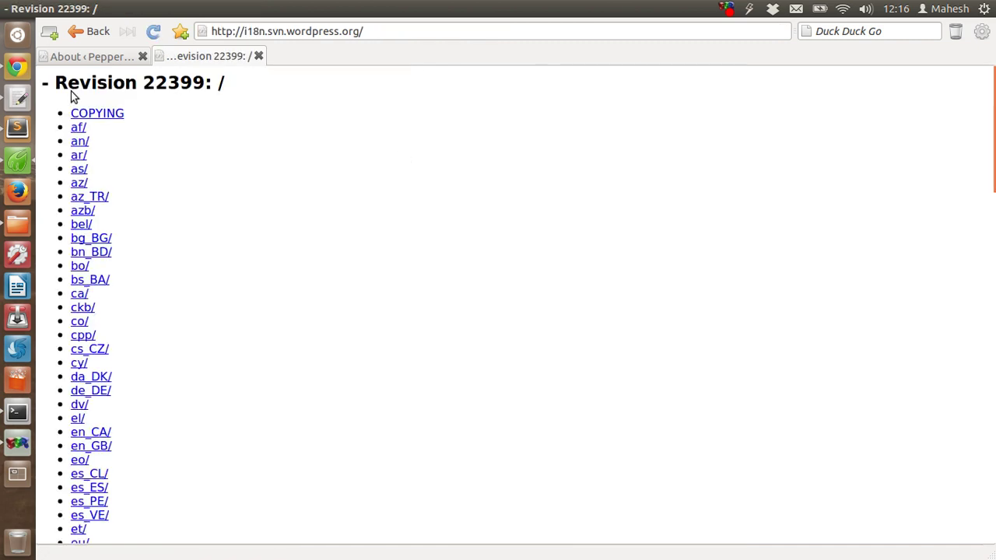
pyautogui.click(75, 36)
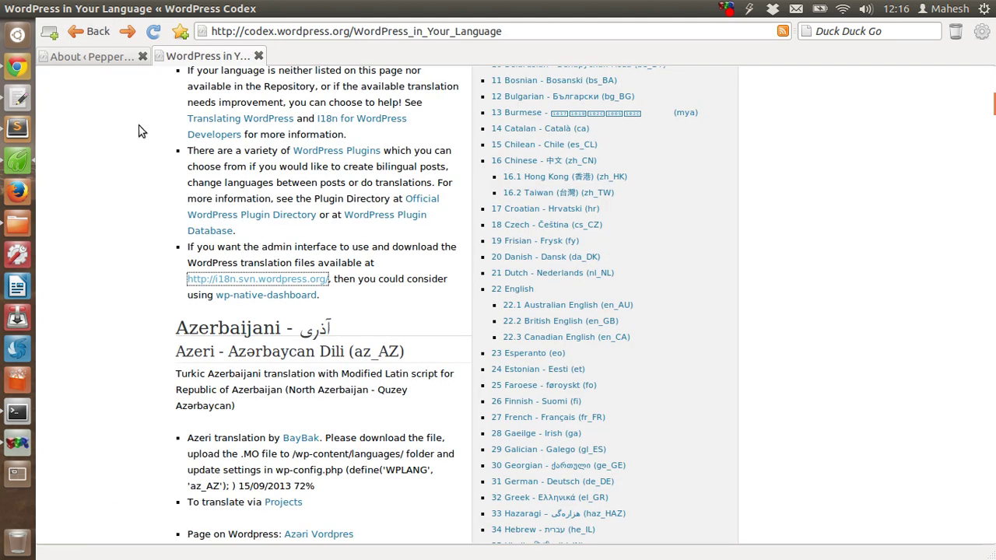
# Copy the i18n.svn.wordpress.org link and load it in a new third tab.
pyautogui.rightClick(293, 281)
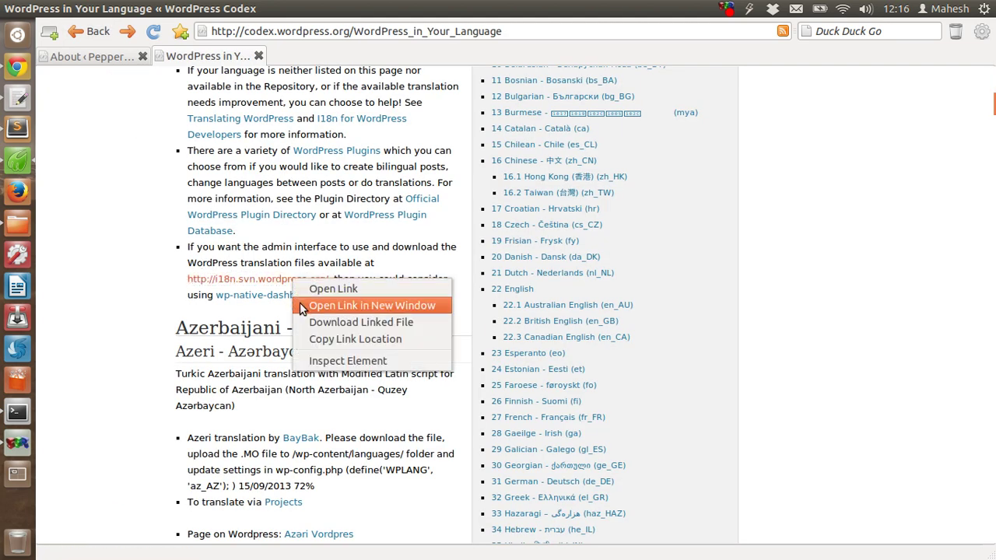
pyautogui.click(304, 341)
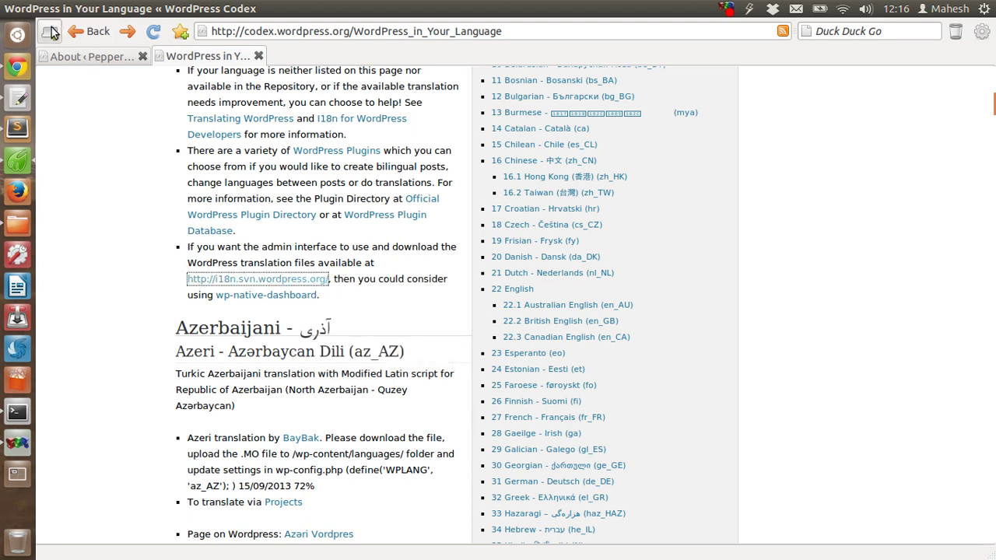
pyautogui.click(50, 31)
pyautogui.rightClick(330, 31)
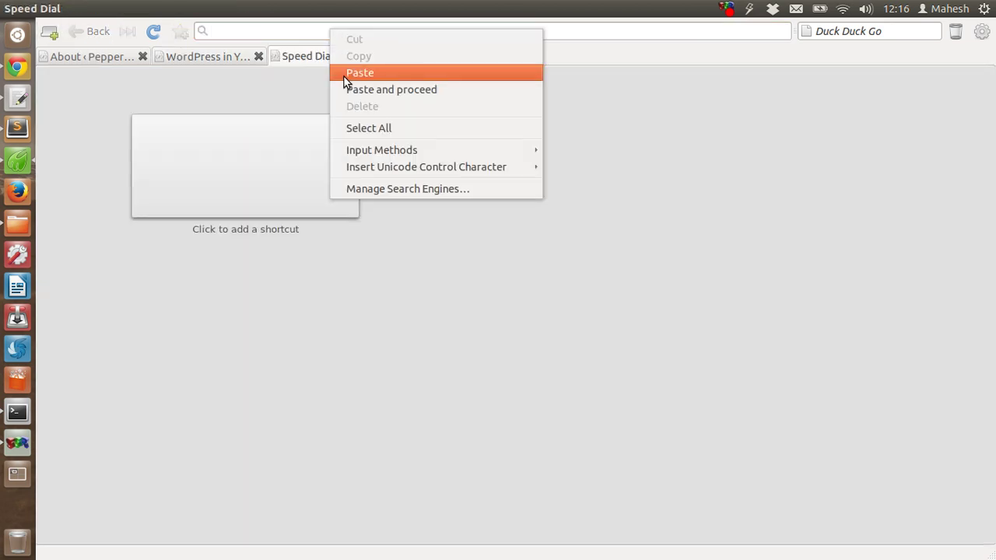
pyautogui.click(343, 74)
pyautogui.press('Return')
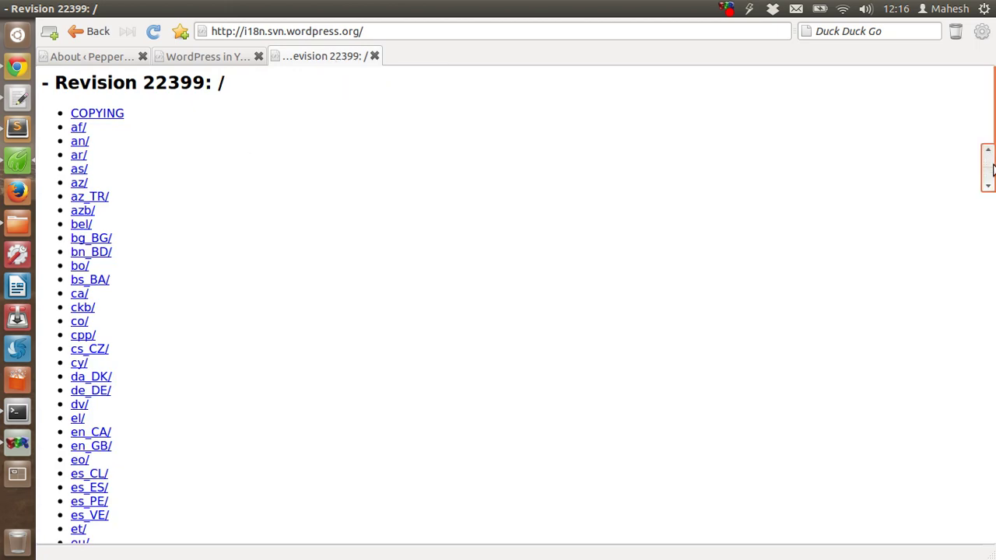
# Scroll through the repository's listing of language folders.
pyautogui.moveTo(993, 182); pyautogui.dragTo(992, 557)
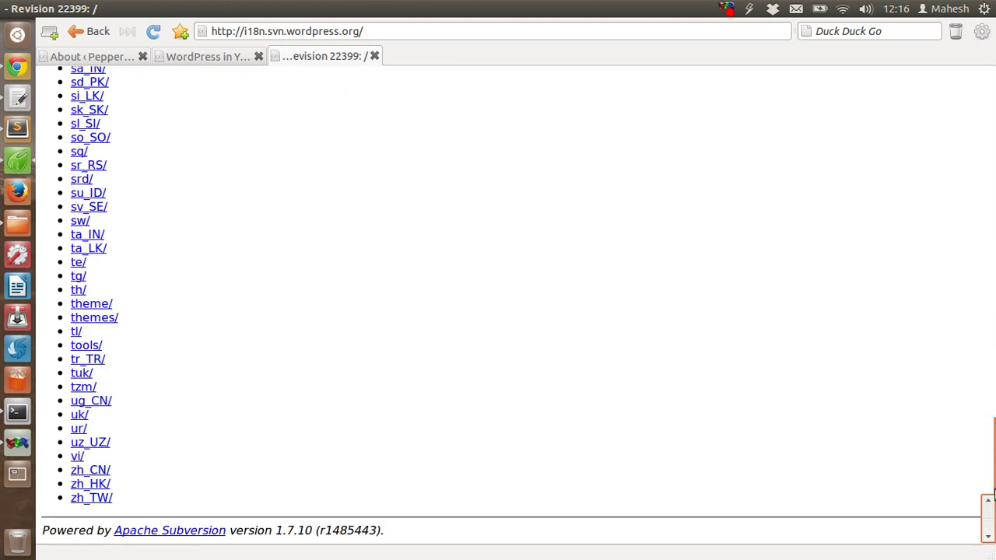
pyautogui.moveTo(993, 495); pyautogui.dragTo(987, 117)
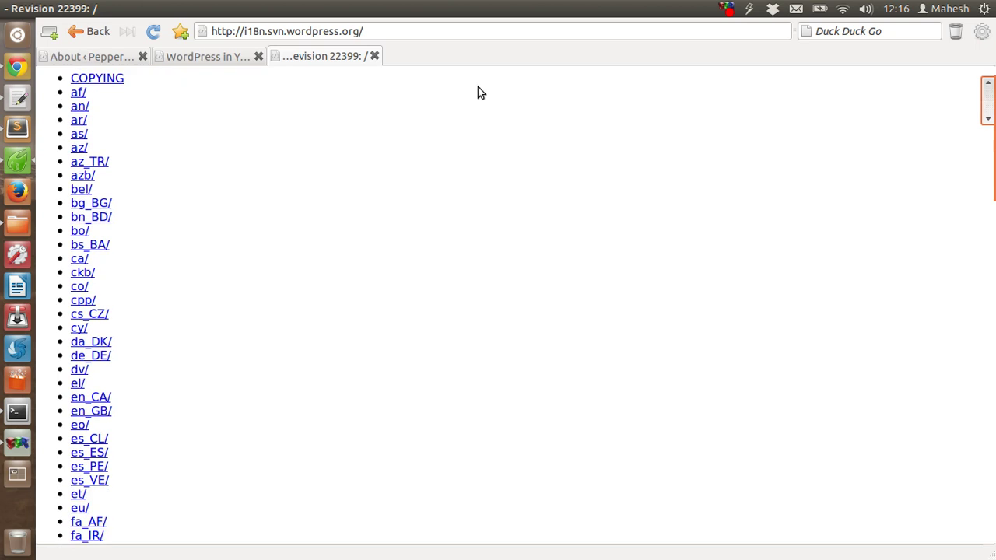
pyautogui.click(226, 54)
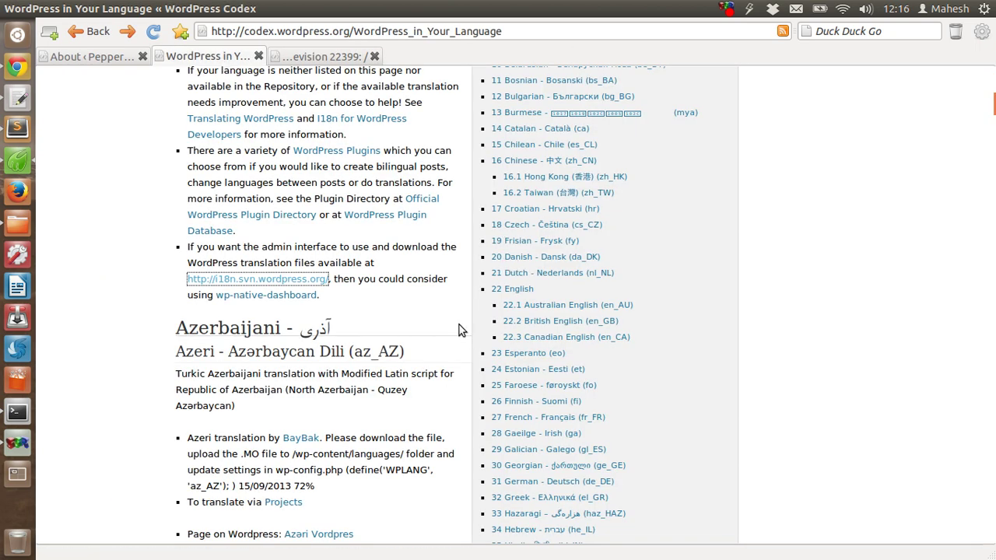
pyautogui.click(333, 53)
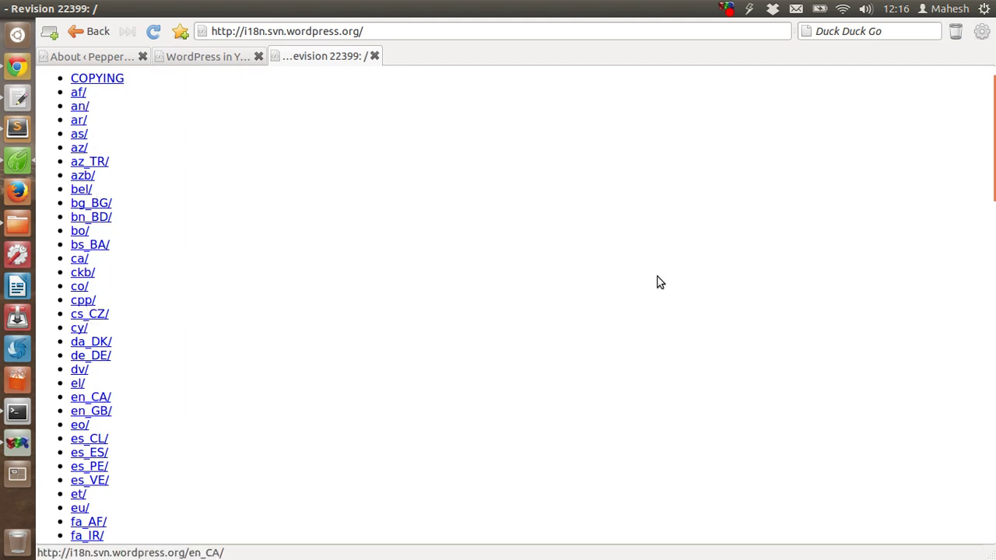
pyautogui.moveTo(992, 237); pyautogui.dragTo(986, 373)
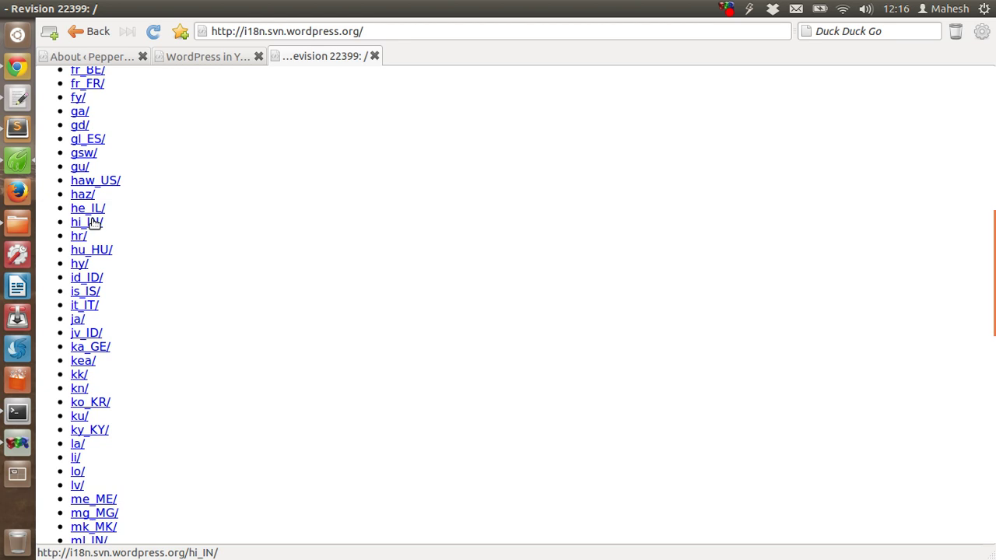
# Open the hi_IN folder listing, then return to the Codex language tab.
pyautogui.click(93, 222)
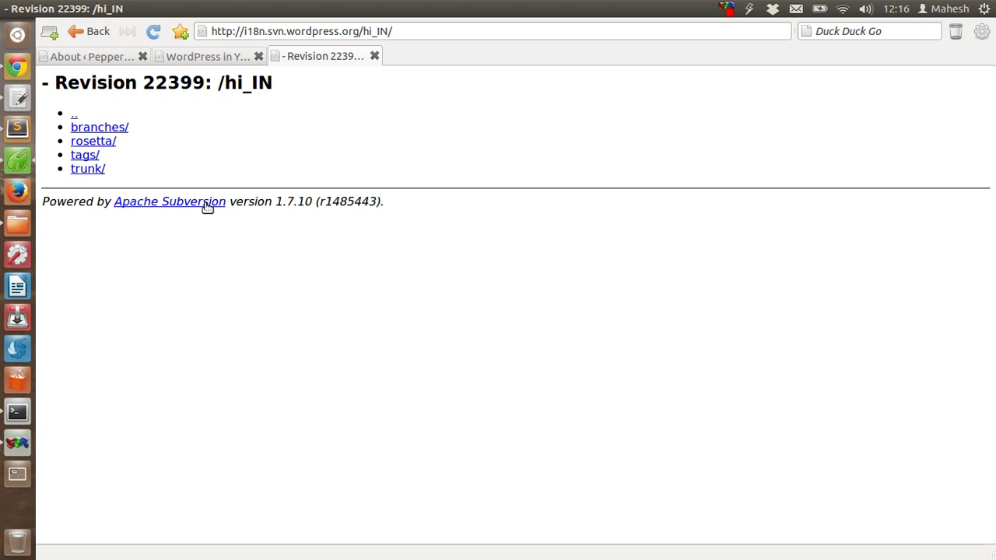
pyautogui.moveTo(230, 204)
pyautogui.mouseDown()
pyautogui.moveTo(384, 207)
pyautogui.moveTo(404, 240)
pyautogui.mouseUp()
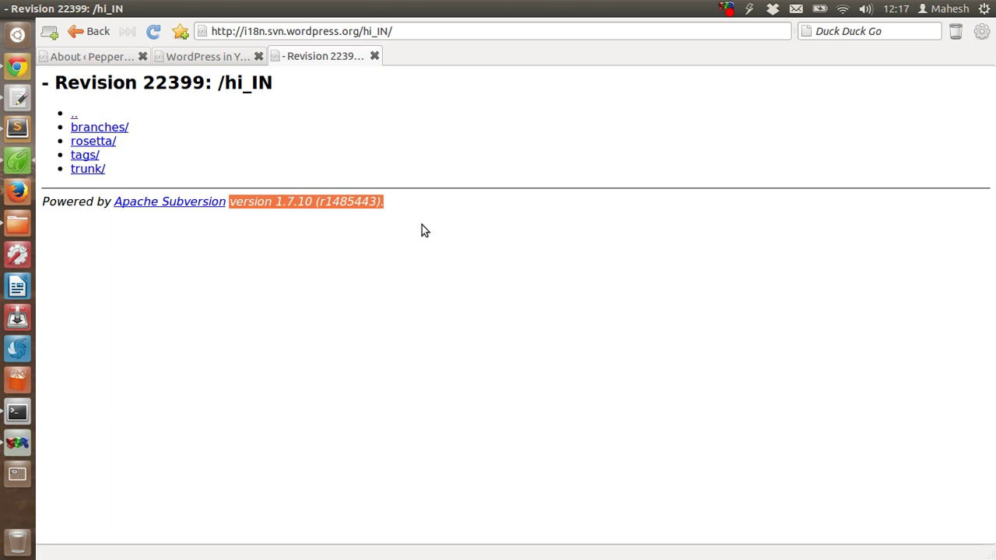
pyautogui.click(350, 206)
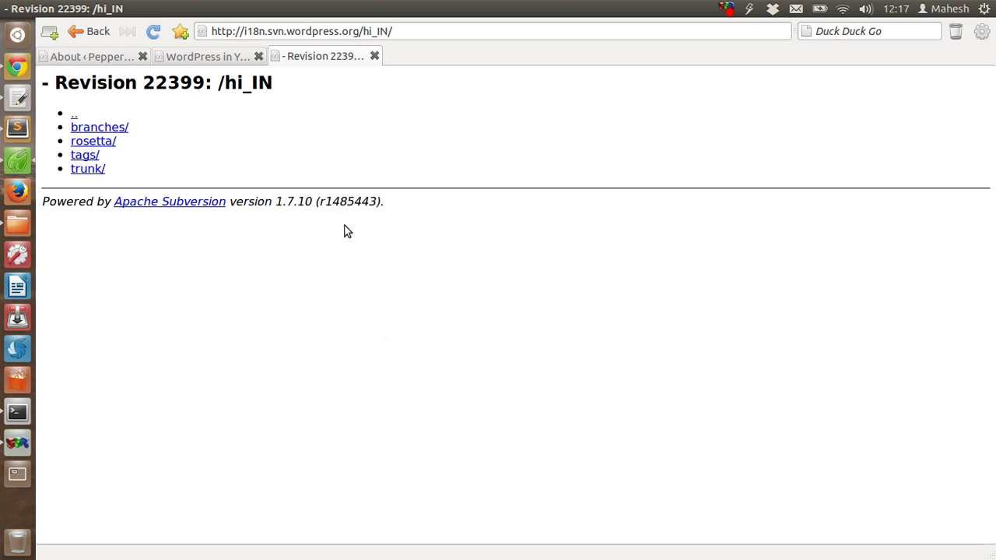
pyautogui.click(229, 58)
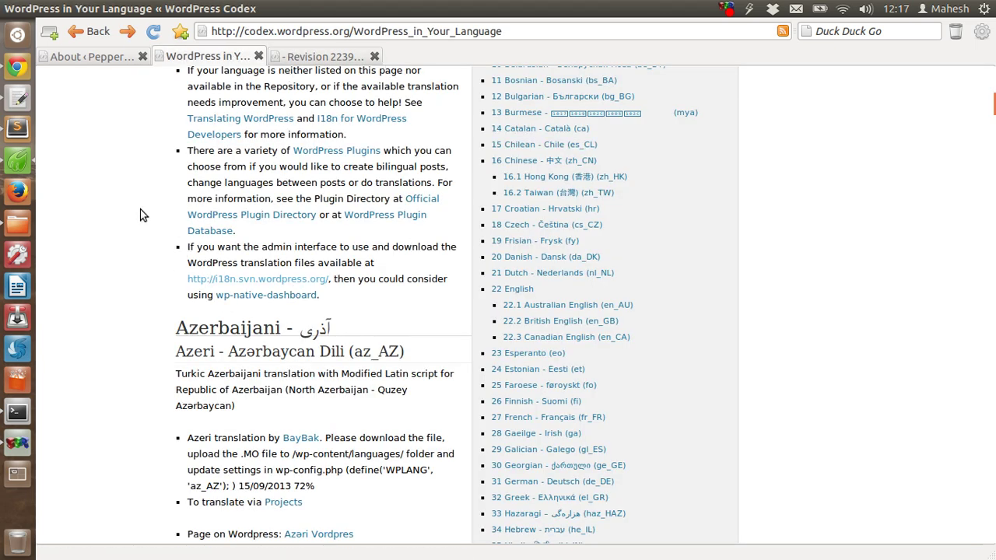
# In the file manager, go up to the wordpress folder and look inside wp-includes.
pyautogui.click(17, 226)
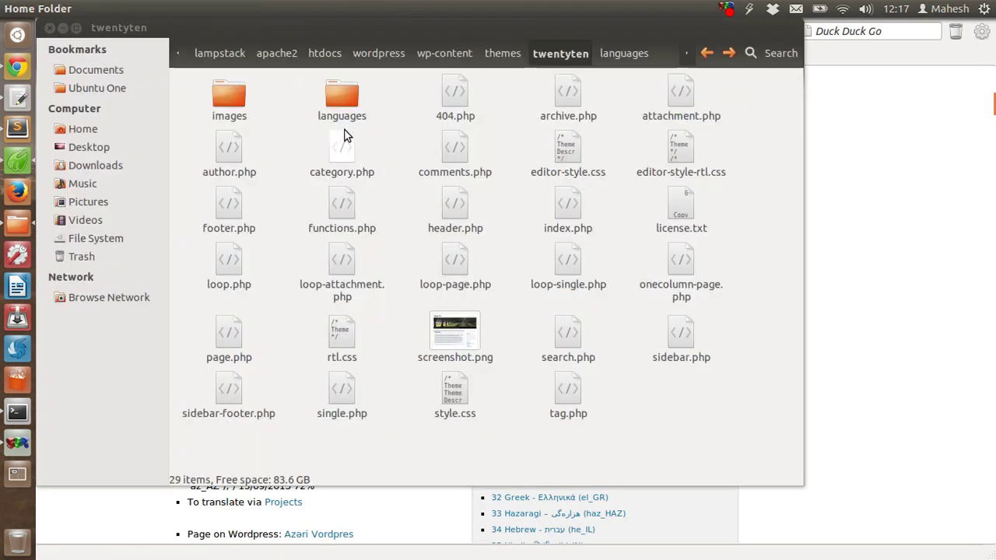
pyautogui.click(444, 52)
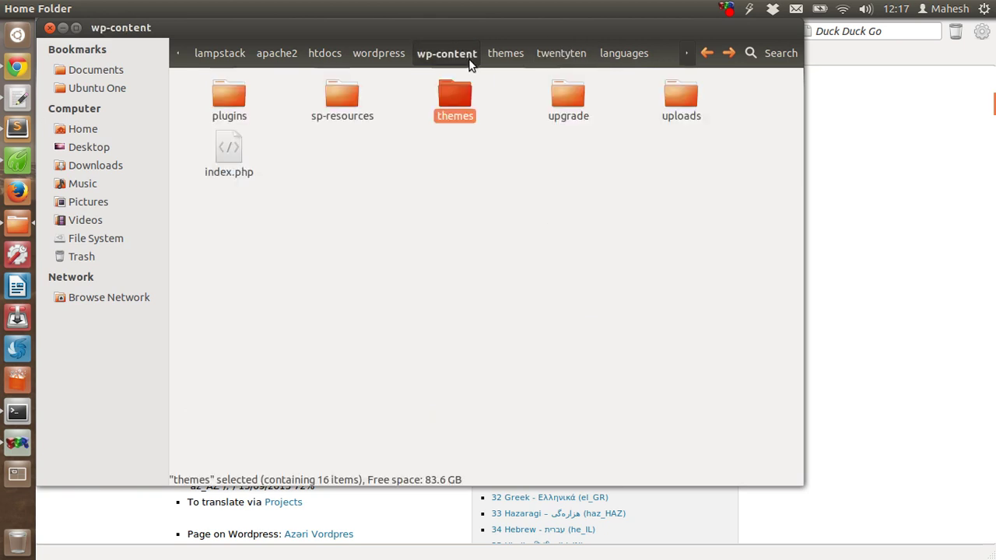
pyautogui.click(391, 53)
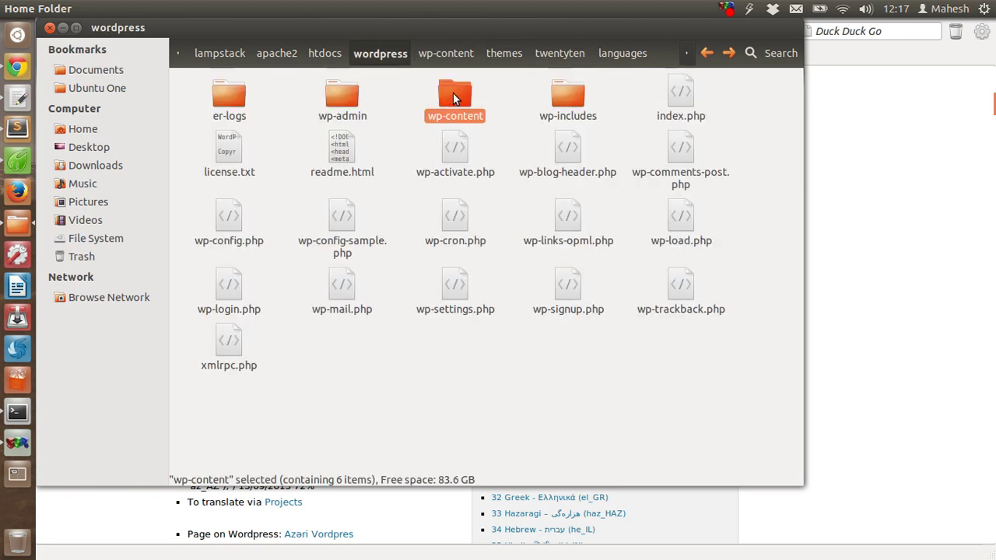
pyautogui.click(567, 98)
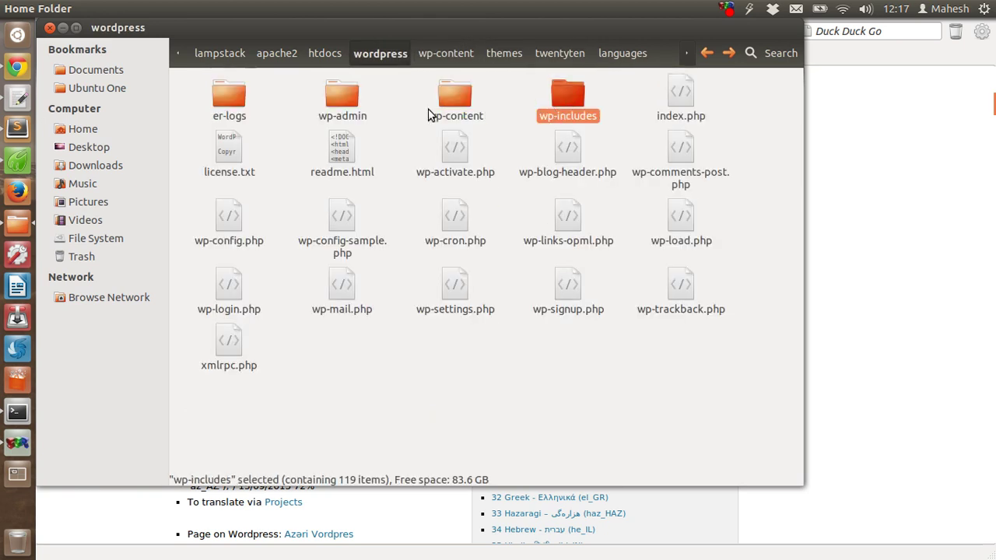
pyautogui.click(483, 119)
pyautogui.doubleClick(563, 103)
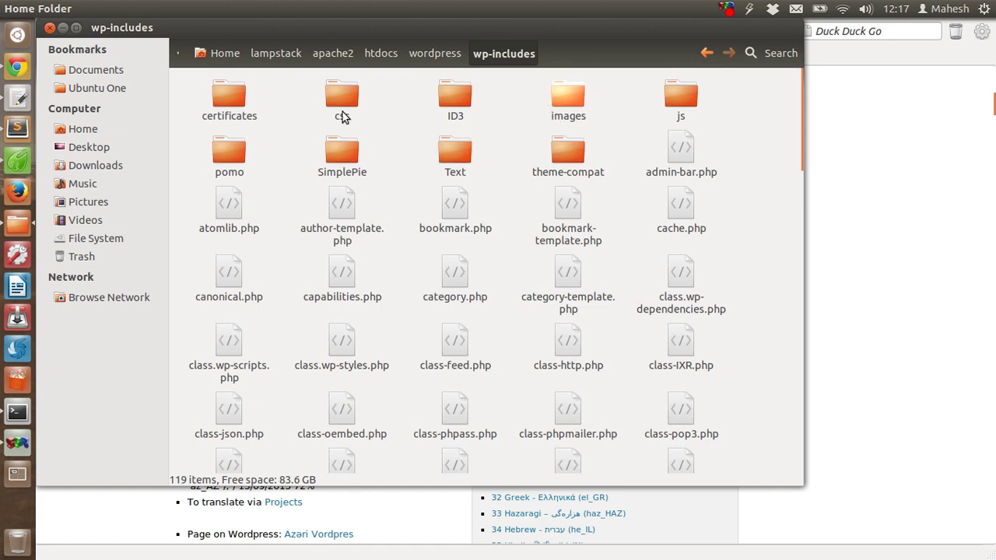
pyautogui.click(434, 57)
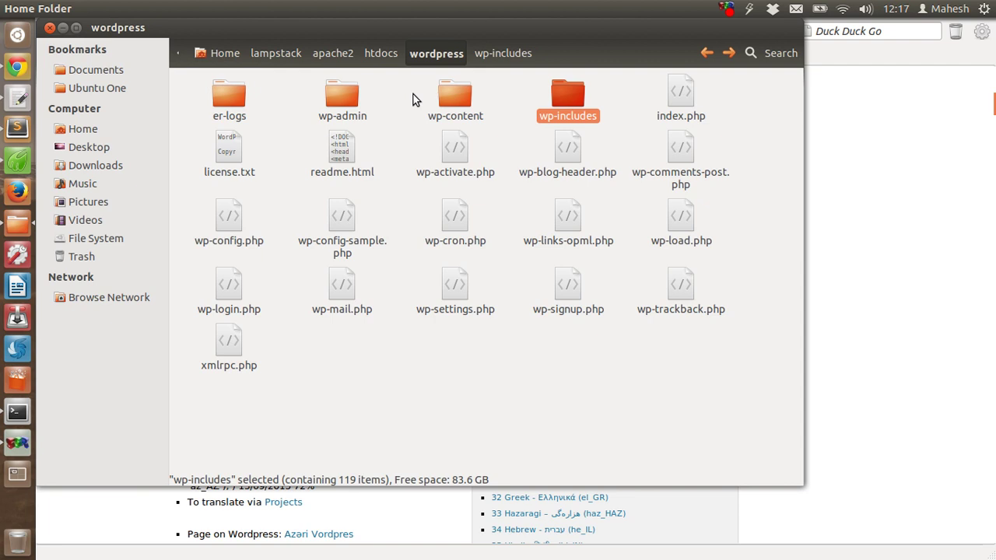
# Browse wp-content > themes > twentyten, then close the file manager.
pyautogui.click(455, 93)
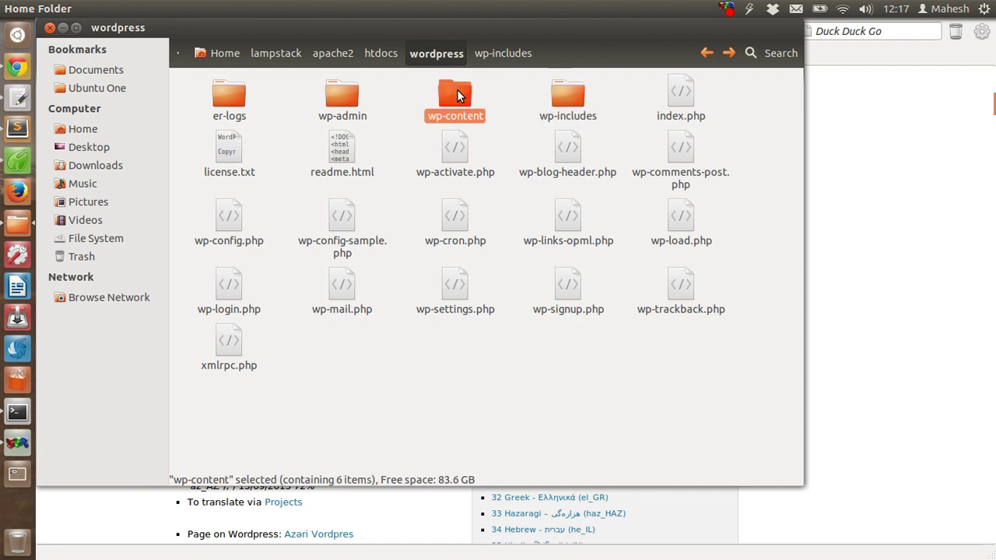
pyautogui.press('Return')
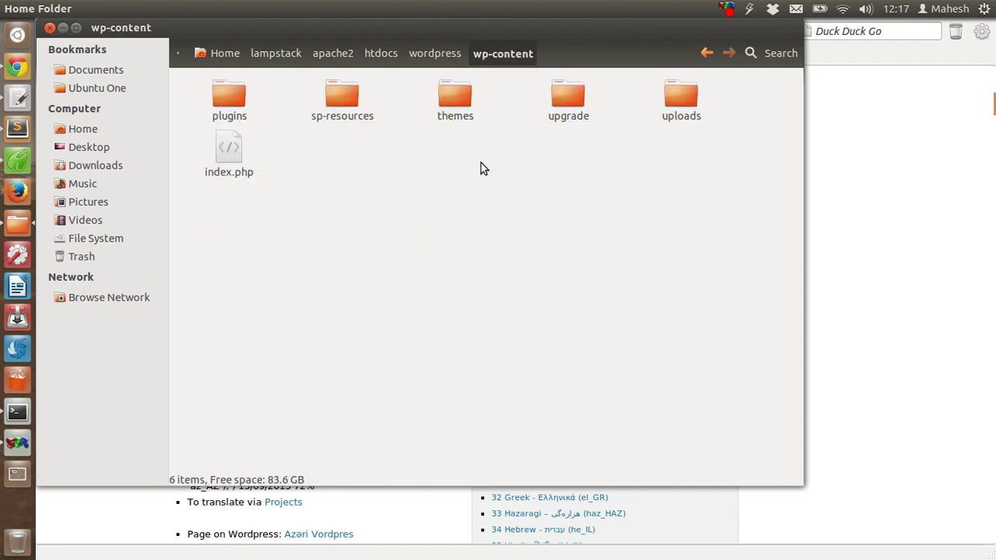
pyautogui.doubleClick(451, 91)
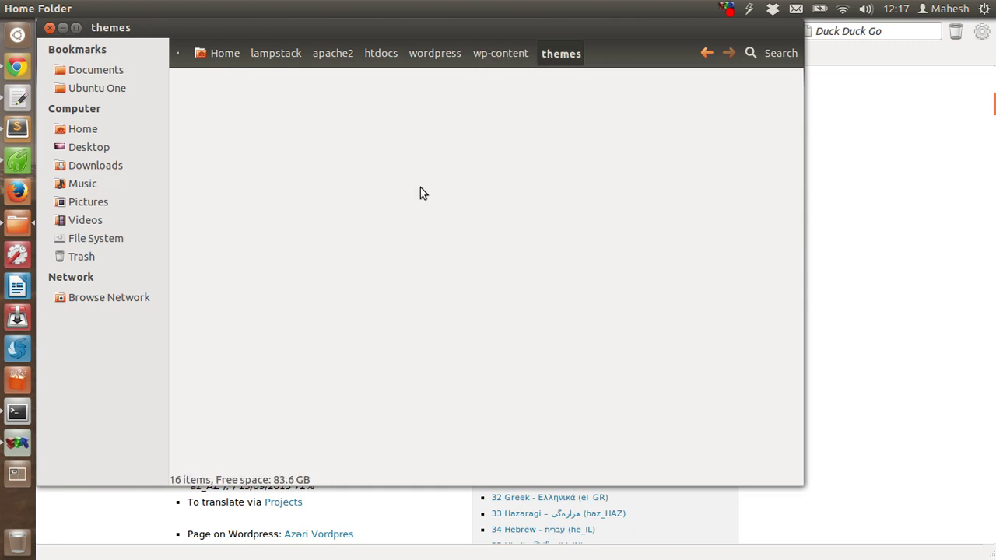
pyautogui.doubleClick(445, 210)
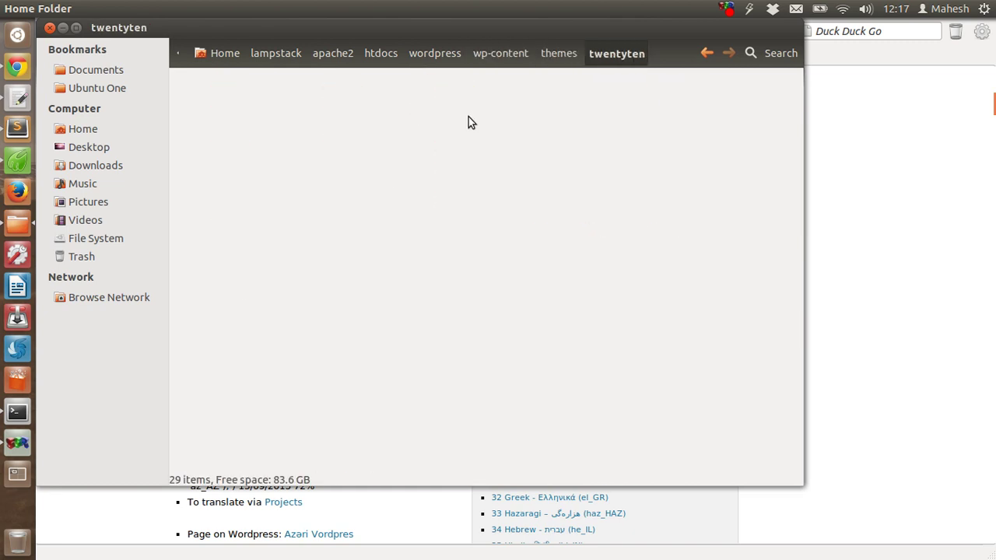
pyautogui.hotkey('ctrl', 'w')
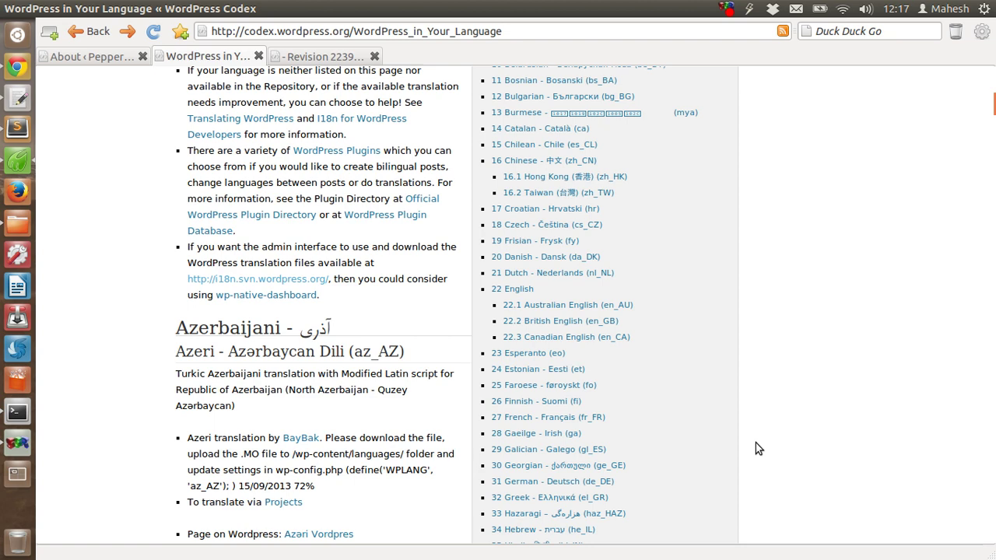
# Jump to the '35 Hindi' section and copy the hi.wordpress.org link address.
pyautogui.scroll(-3, 756, 443)
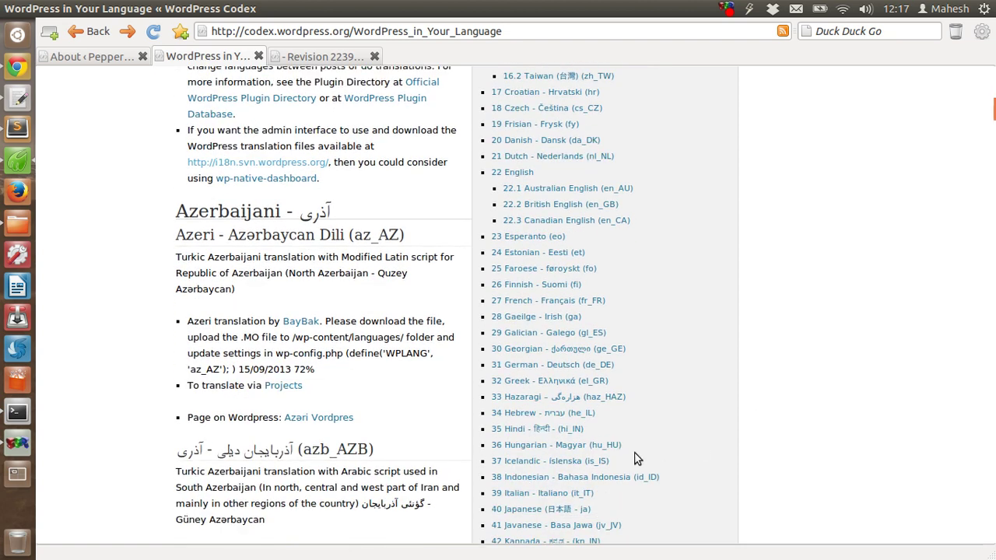
pyautogui.click(574, 429)
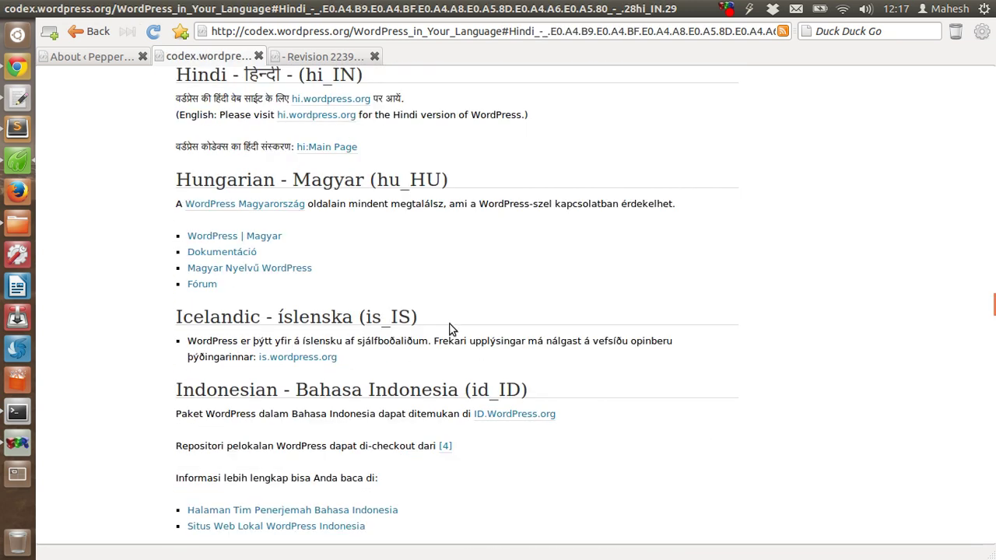
pyautogui.moveTo(415, 108); pyautogui.dragTo(440, 173)
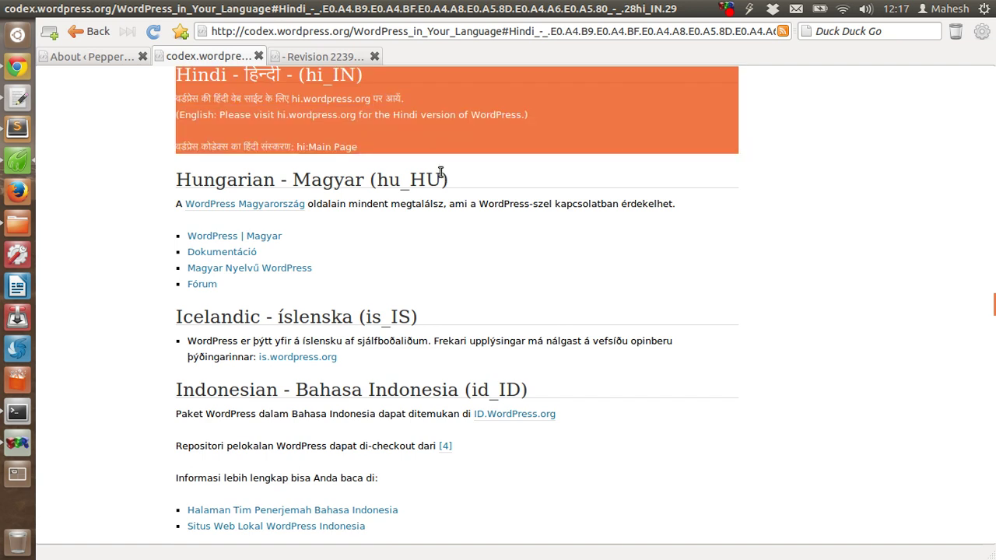
pyautogui.click(455, 181)
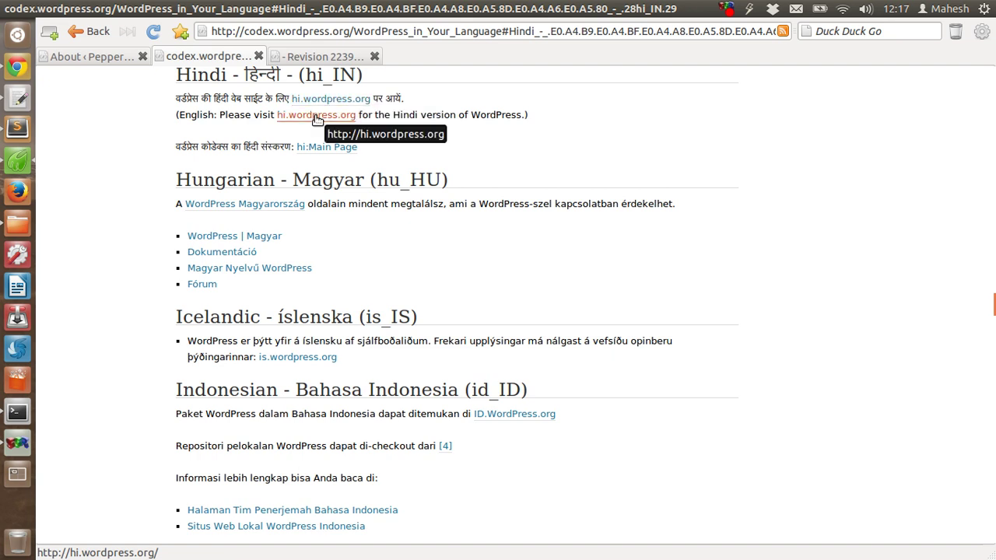
pyautogui.moveTo(408, 115); pyautogui.dragTo(516, 117)
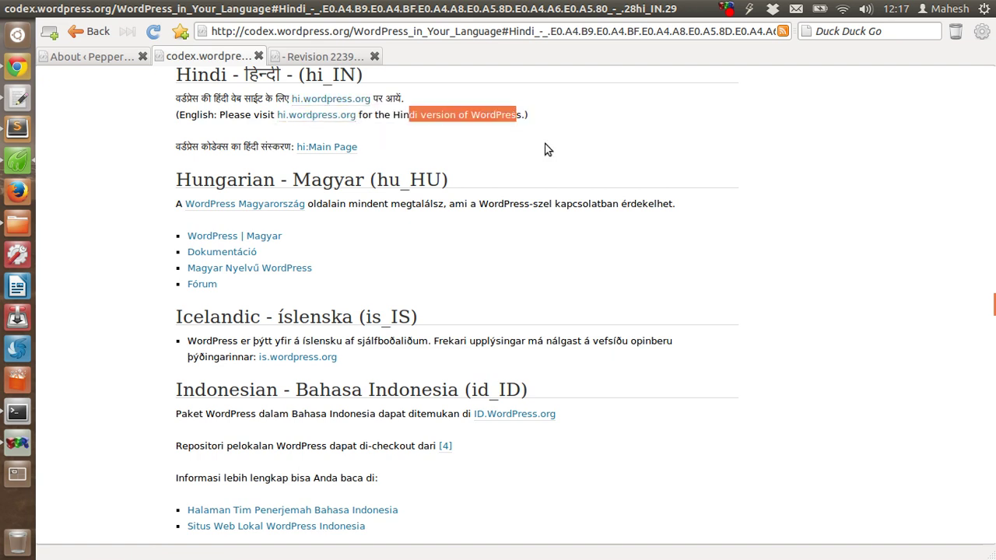
pyautogui.click(548, 151)
pyautogui.rightClick(348, 120)
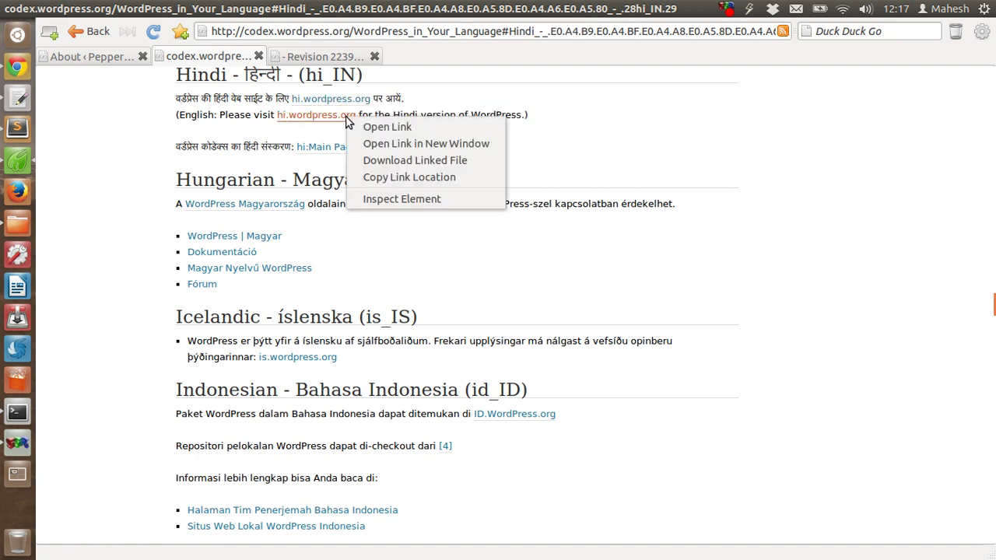
pyautogui.click(354, 177)
# Load hi.wordpress.org in place of the hi_IN listing in the third tab.
pyautogui.click(326, 59)
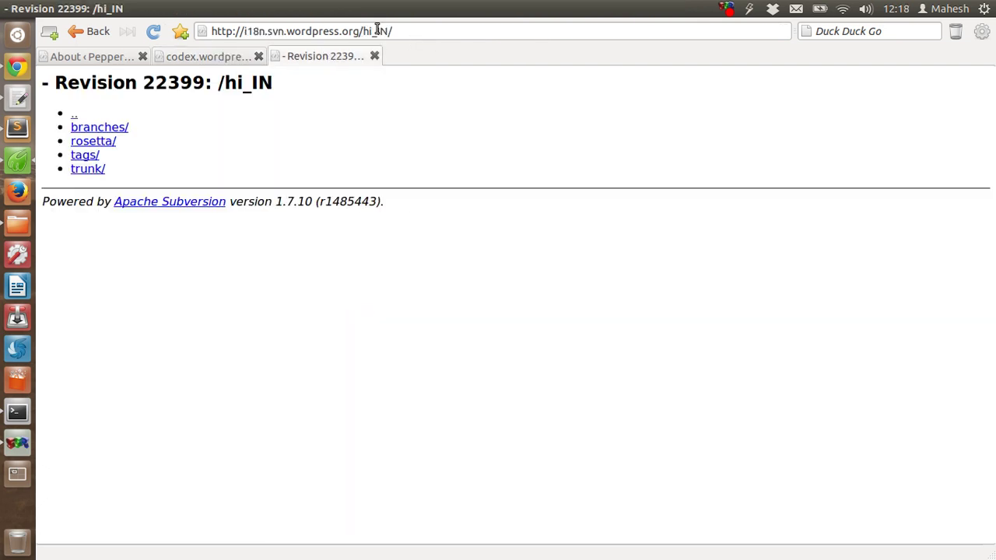
pyautogui.click(377, 31)
pyautogui.rightClick(251, 33)
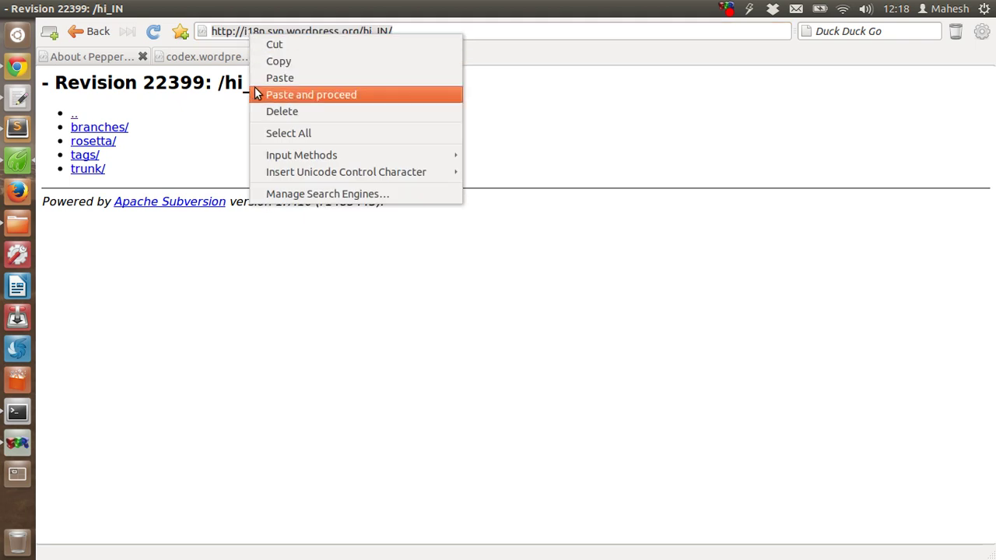
pyautogui.click(256, 78)
pyautogui.press('Return')
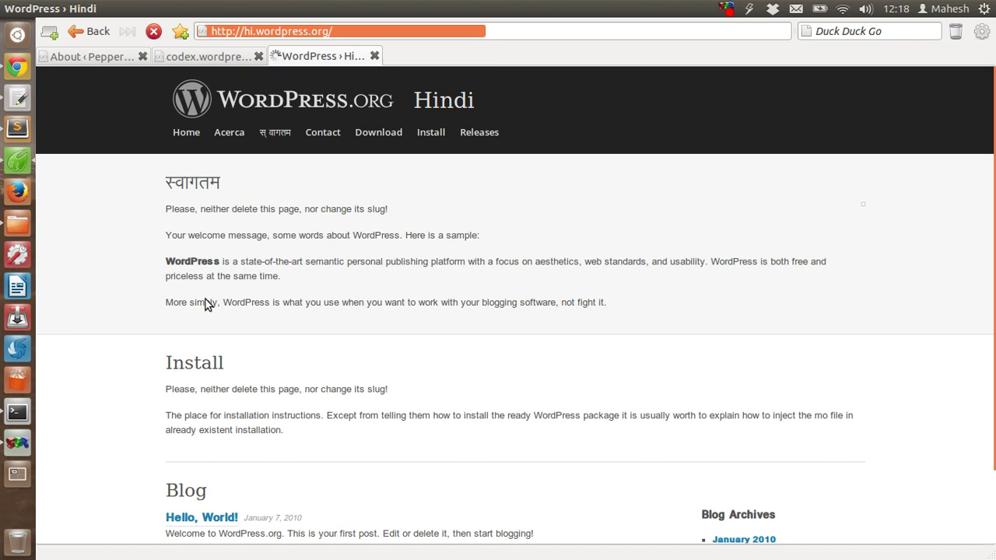
# Read the Hindi site's स्वागतम welcome section and surrounding content.
pyautogui.moveTo(166, 208); pyautogui.dragTo(519, 342)
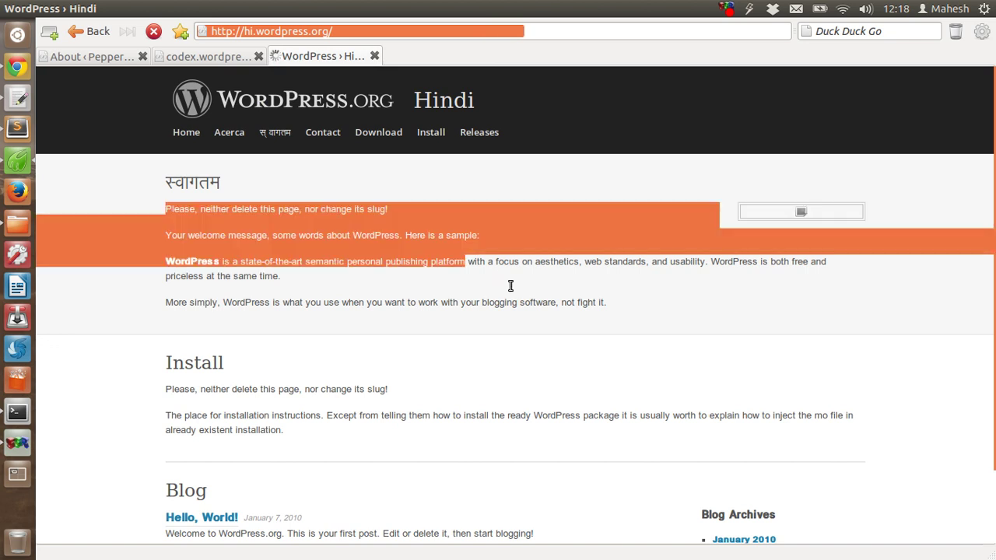
pyautogui.click(283, 250)
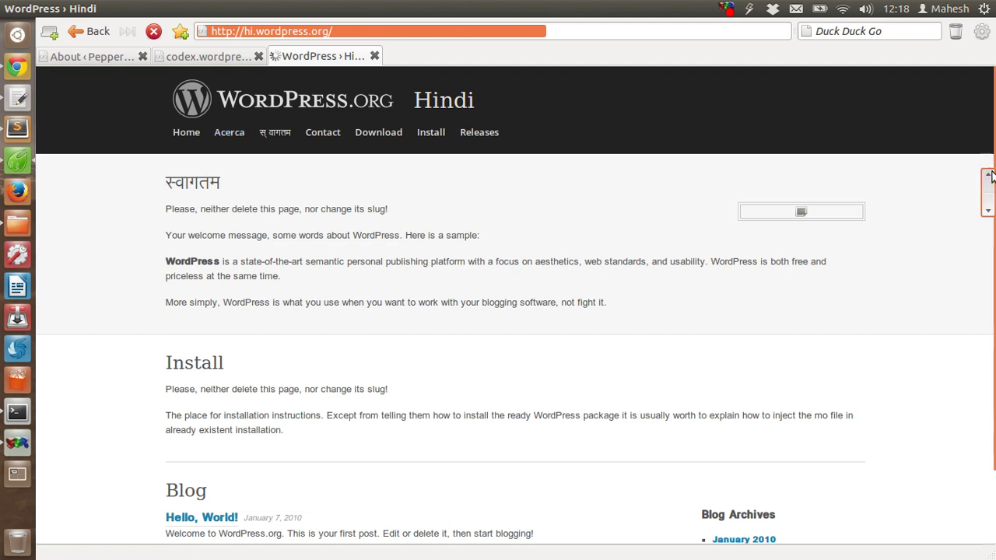
pyautogui.scroll(-2, 986, 288)
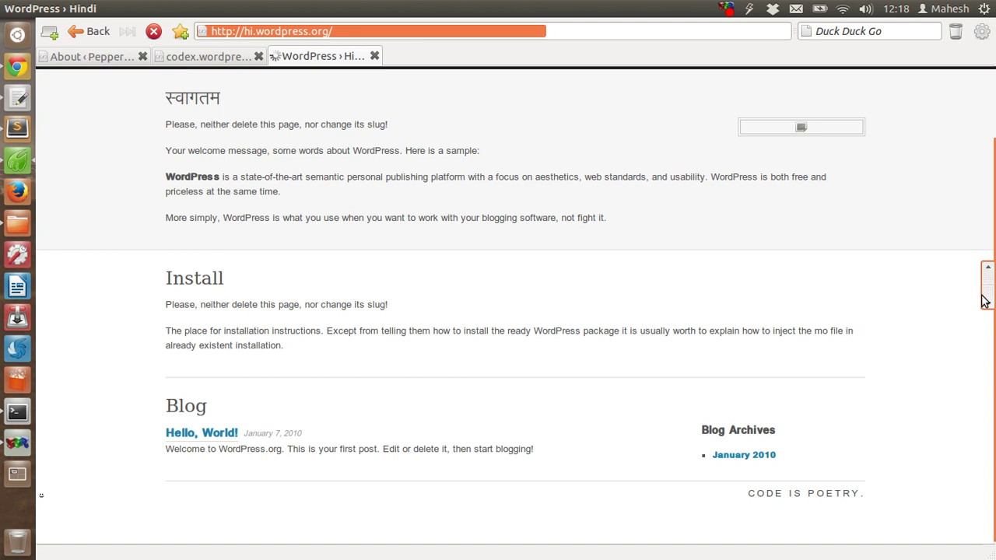
pyautogui.scroll(1, 986, 278)
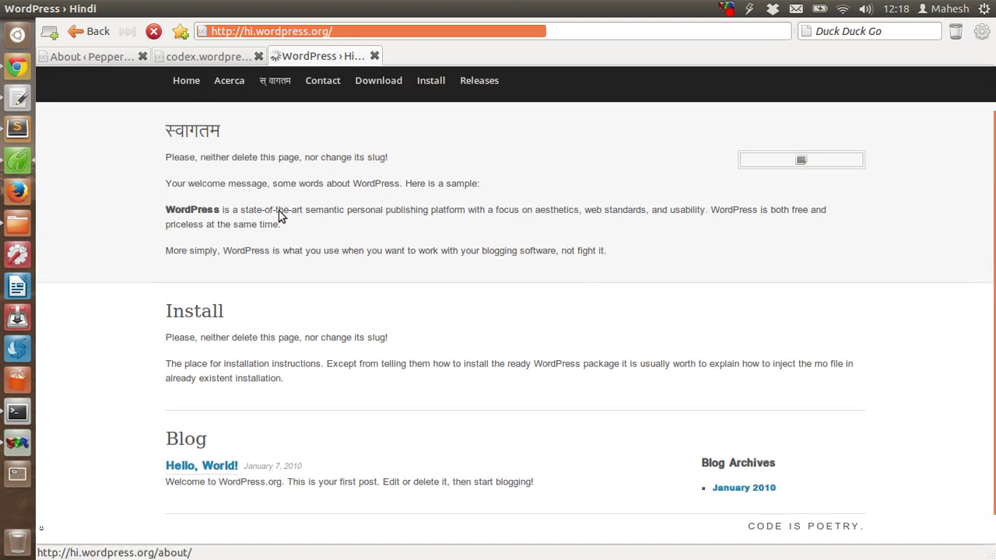
pyautogui.doubleClick(225, 130)
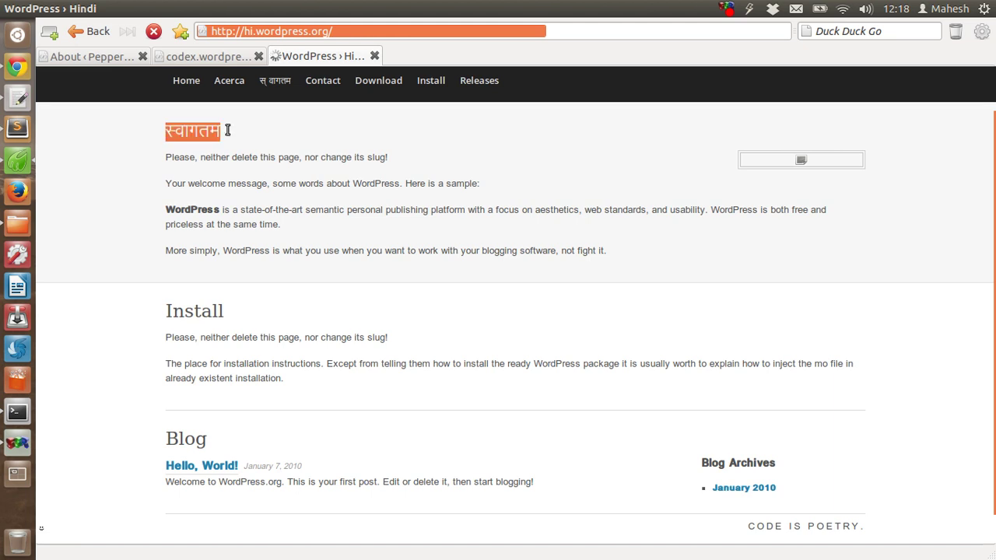
pyautogui.click(234, 154)
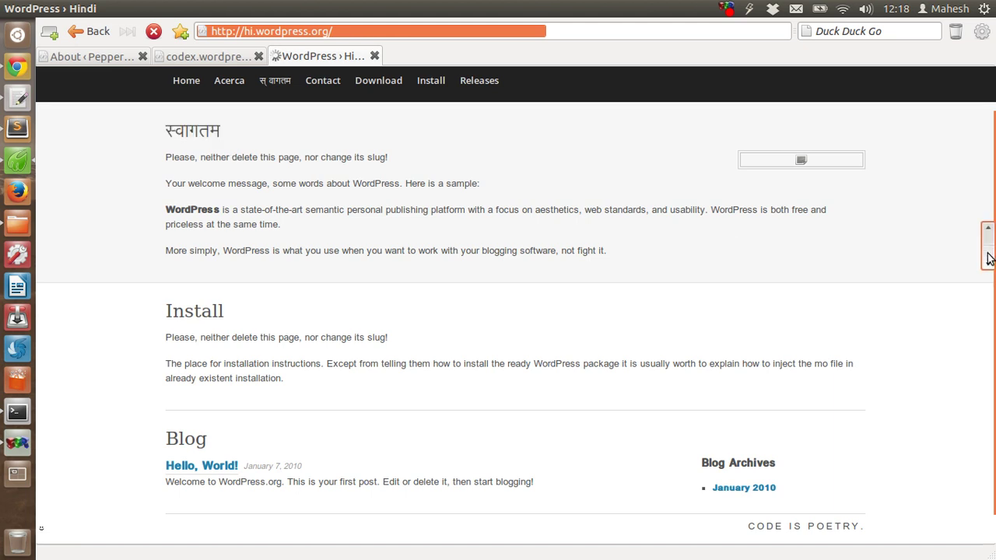
pyautogui.moveTo(990, 249); pyautogui.dragTo(986, 145)
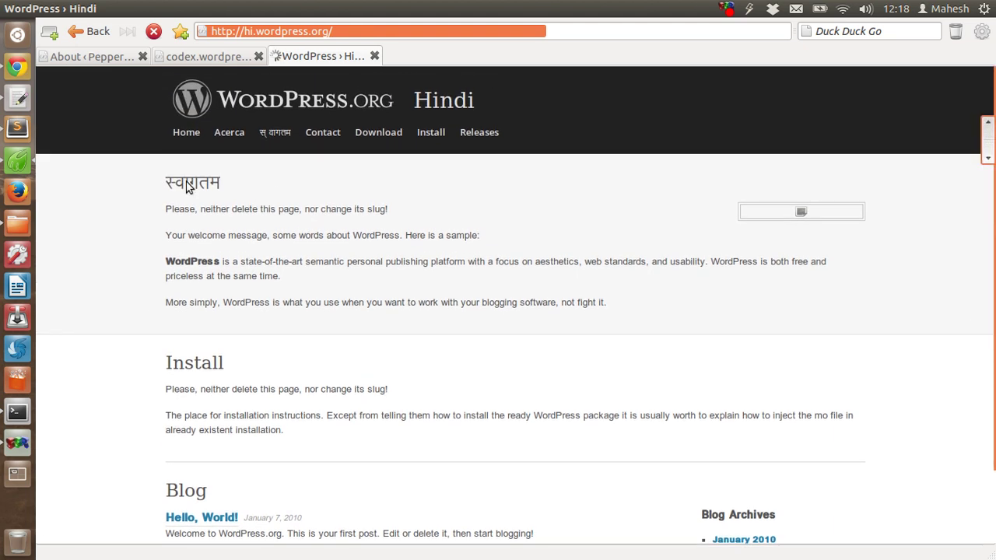
pyautogui.doubleClick(187, 182)
pyautogui.moveTo(296, 209); pyautogui.dragTo(300, 200)
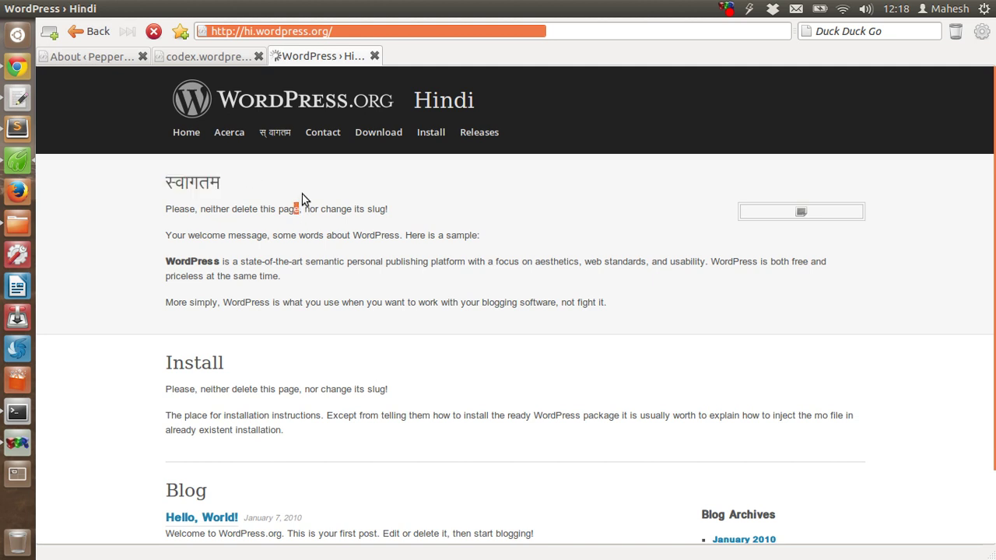
# View the Hindi site's placeholder Download page, then return to its home page.
pyautogui.click(391, 138)
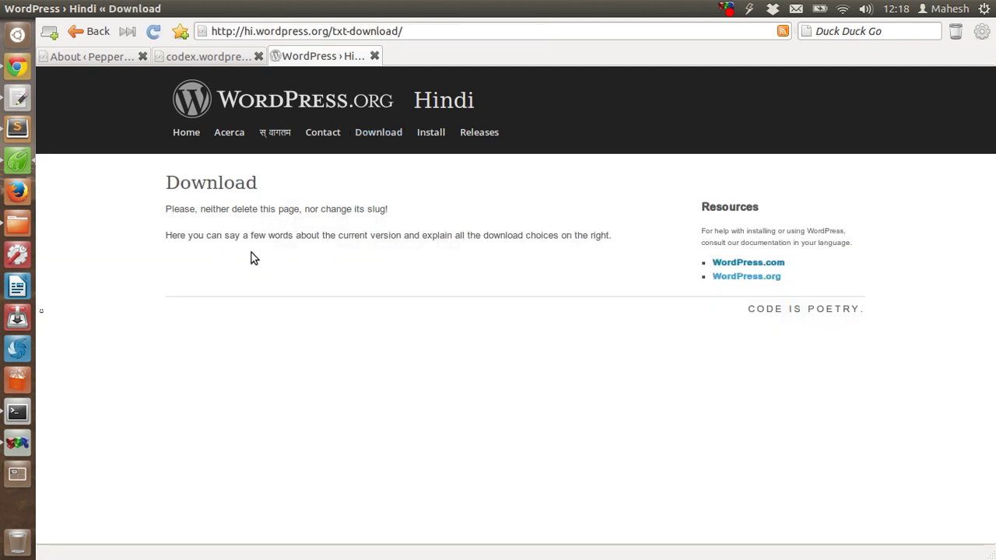
pyautogui.doubleClick(220, 235)
pyautogui.keyDown('shift'); pyautogui.click(607, 233); pyautogui.keyUp('shift')
pyautogui.click(602, 291)
pyautogui.click(187, 142)
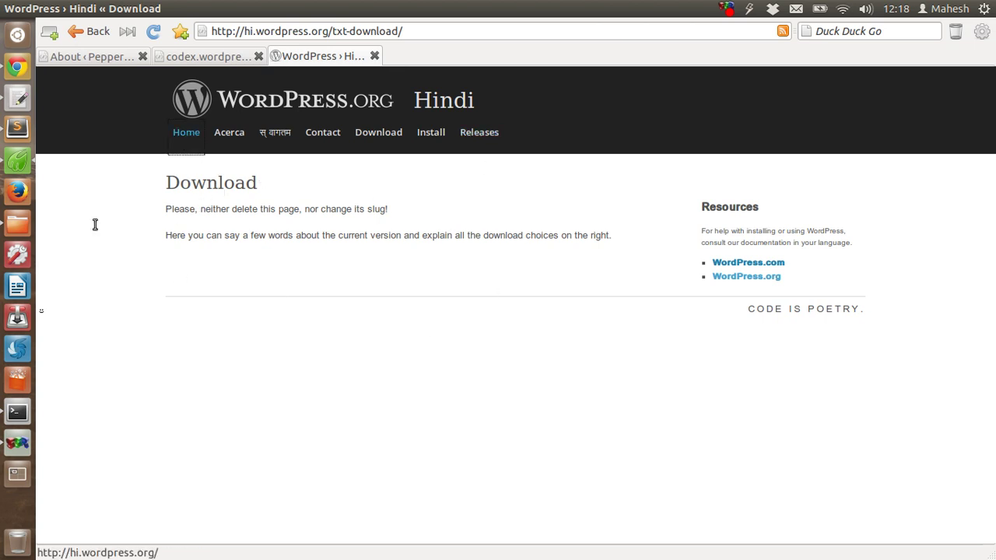
# Copy the ja.wordpress.org link from the Codex and load it in the Hindi site's tab.
pyautogui.click(211, 57)
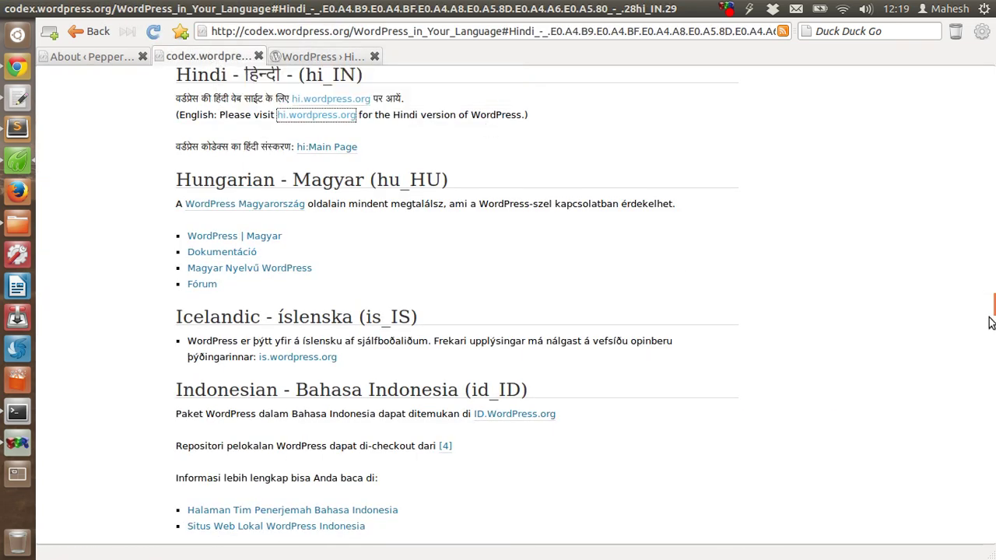
pyautogui.moveTo(988, 321)
pyautogui.mouseDown()
pyautogui.moveTo(991, 371)
pyautogui.moveTo(991, 321)
pyautogui.mouseUp()
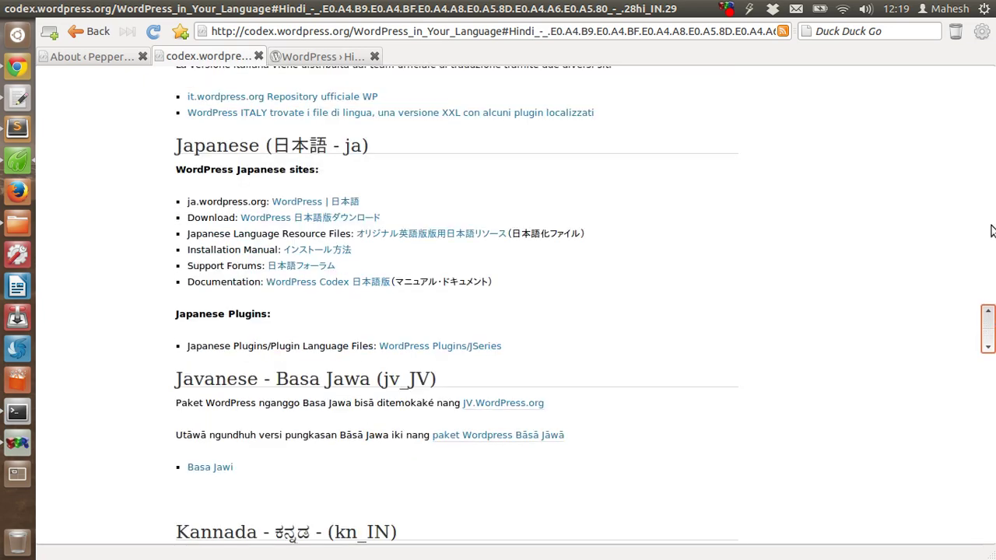
pyautogui.rightClick(330, 203)
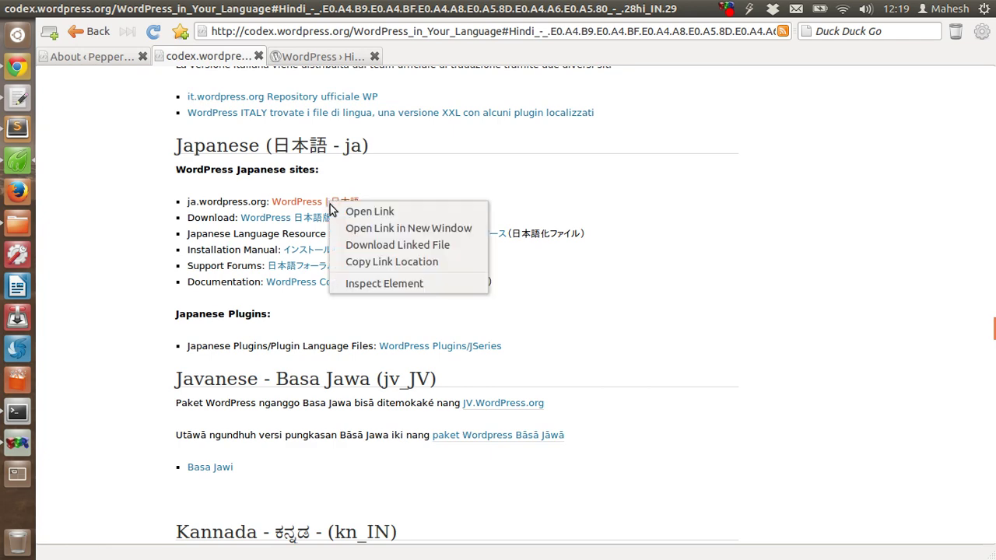
pyautogui.click(334, 149)
pyautogui.click(315, 56)
pyautogui.click(371, 31)
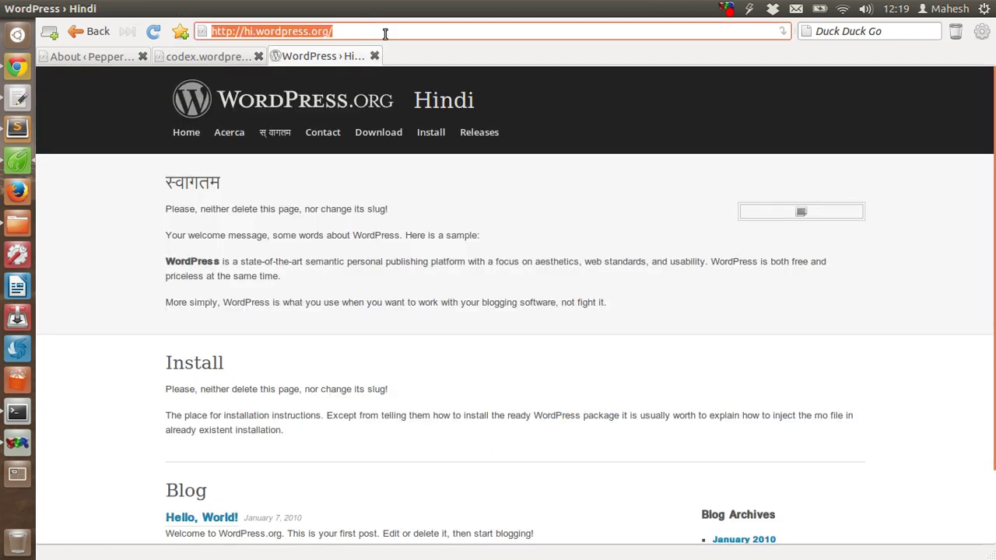
pyautogui.write('http://ja.wordpress.org/')
pyautogui.press('Return')
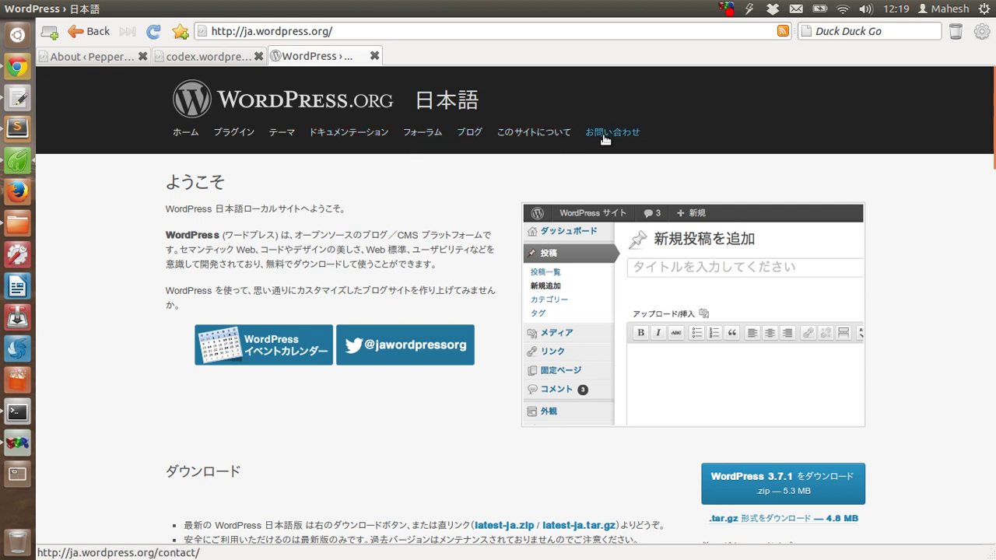
pyautogui.moveTo(992, 191); pyautogui.dragTo(994, 232)
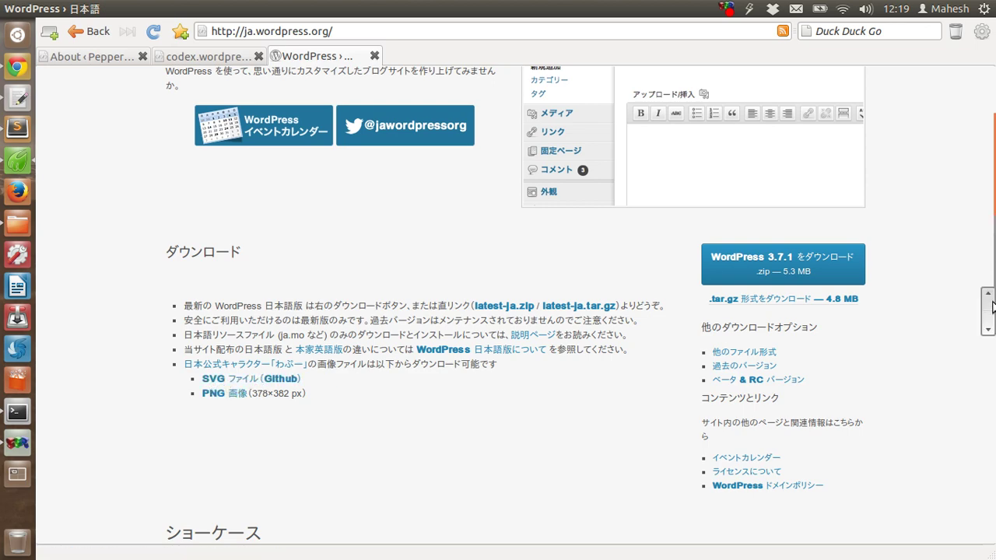
pyautogui.moveTo(993, 306); pyautogui.dragTo(989, 538)
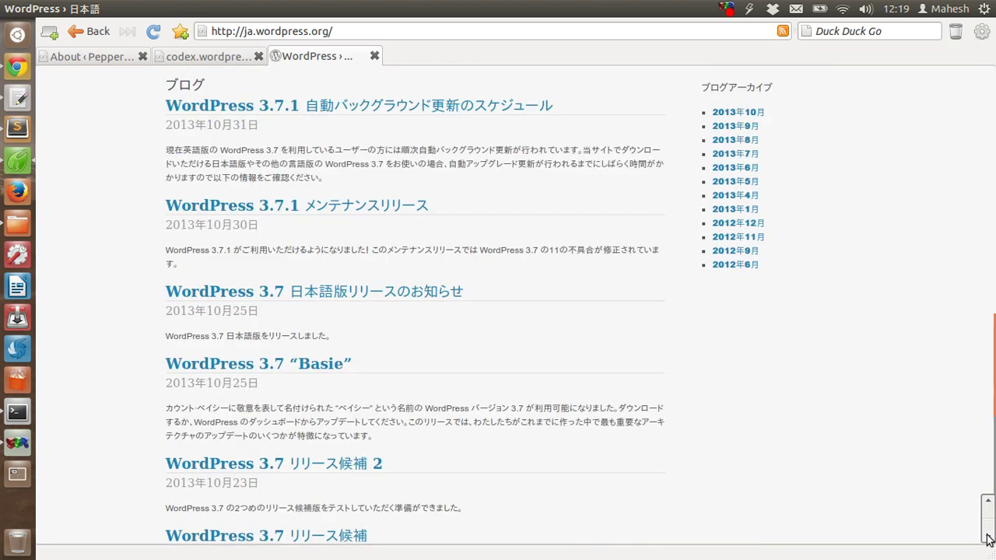
pyautogui.moveTo(988, 539); pyautogui.dragTo(985, 75)
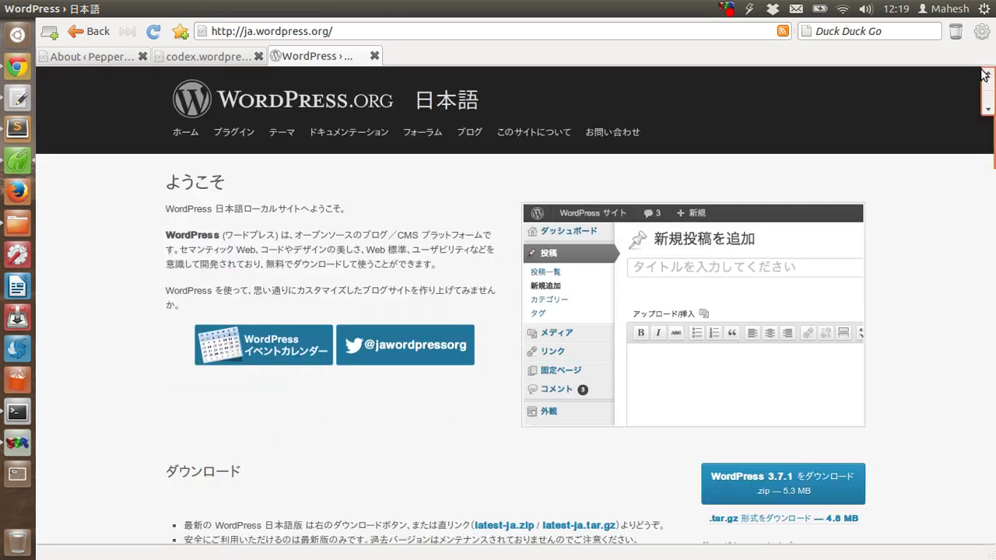
pyautogui.click(476, 133)
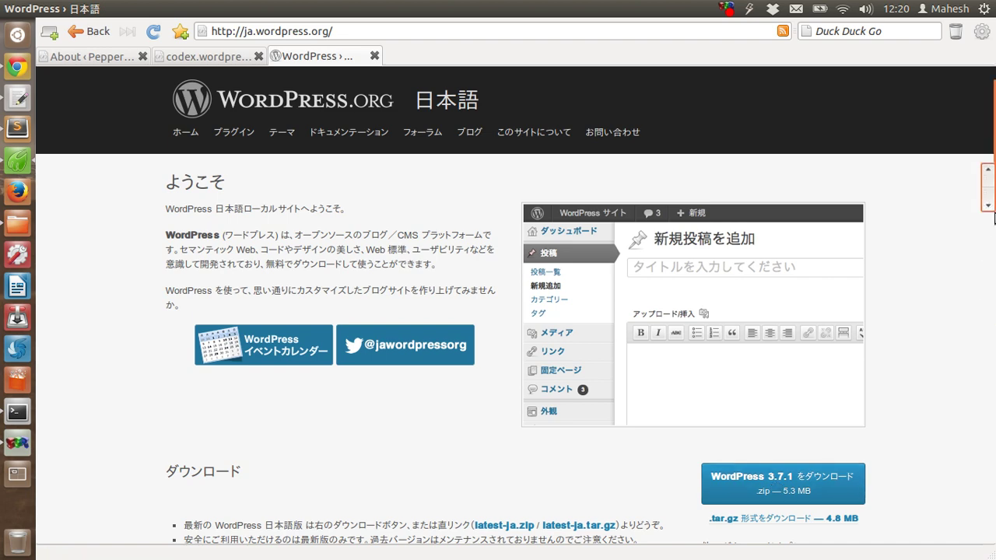
pyautogui.scroll(-2, 989, 218)
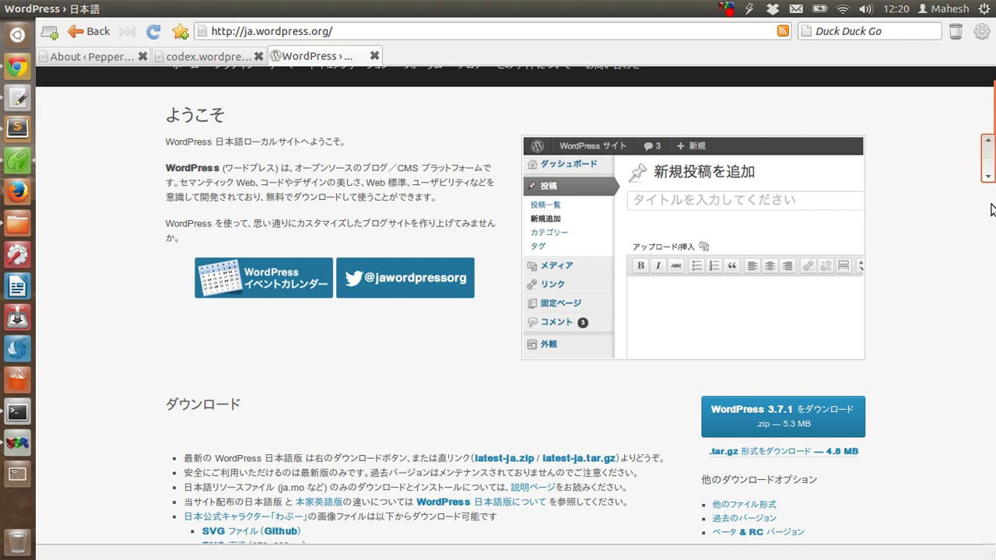
pyautogui.scroll(2, 988, 156)
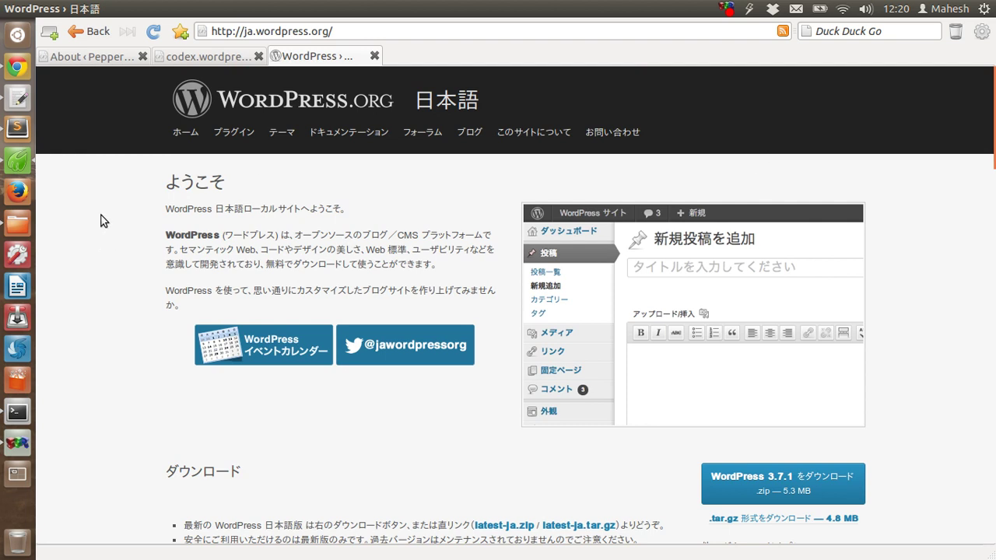
# Locate wp-config.php in the home folder's wordpress install, then return to the Sublime Text note.
pyautogui.click(17, 223)
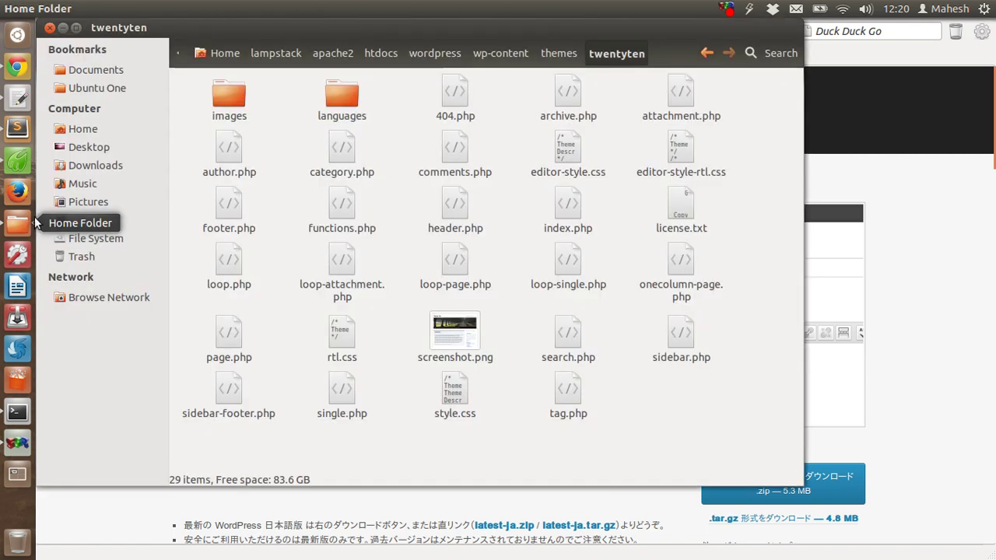
pyautogui.click(435, 49)
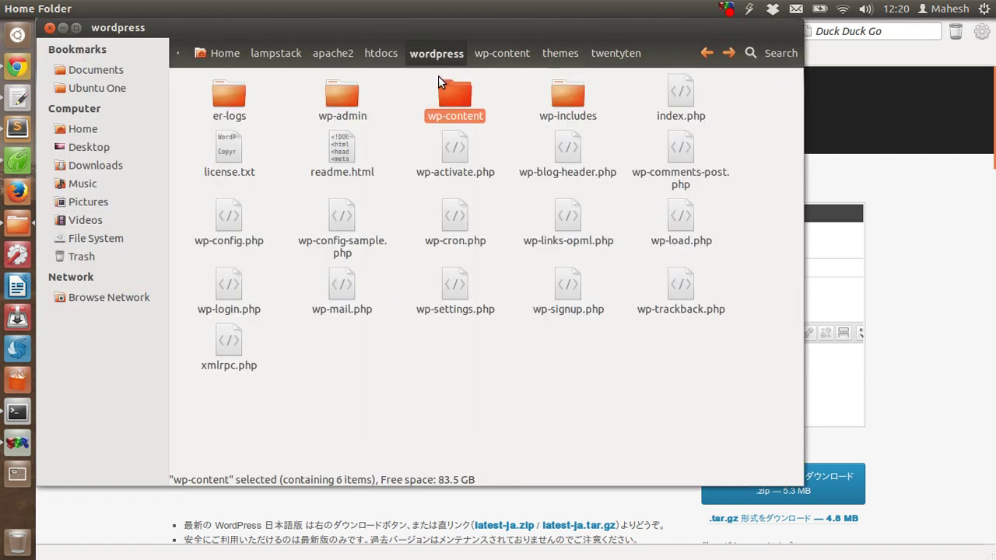
pyautogui.click(394, 148)
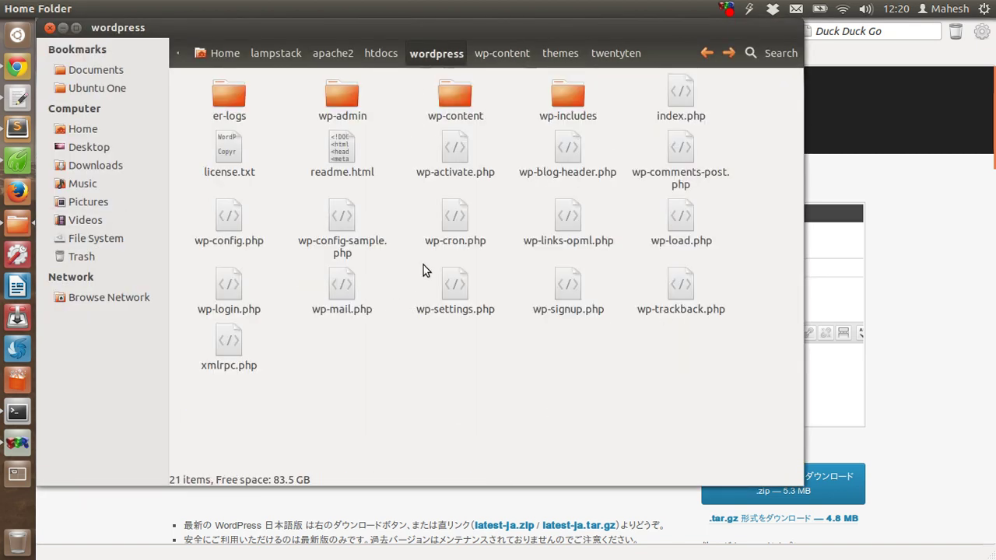
pyautogui.click(230, 247)
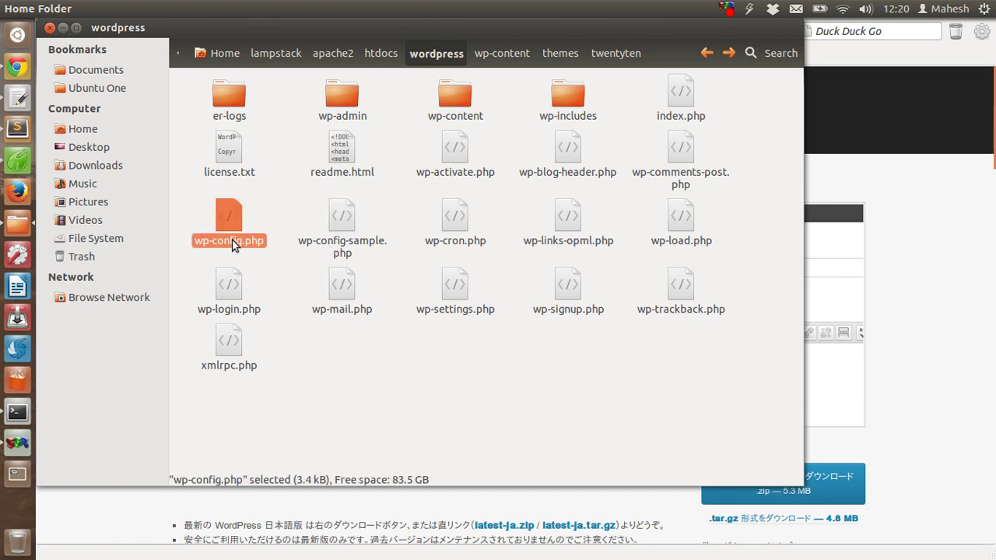
pyautogui.click(17, 126)
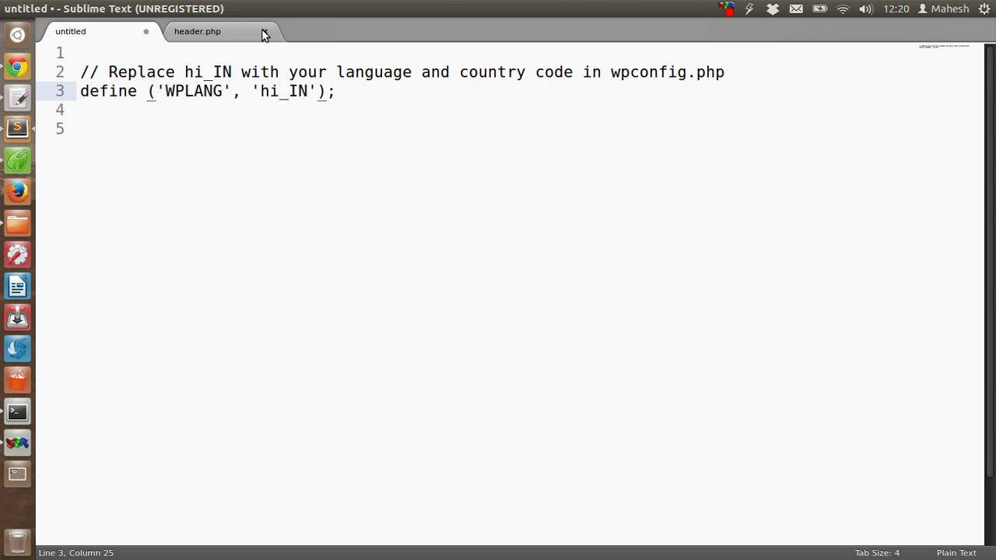
# Close header.php without saving and mark the WPLANG define line.
pyautogui.hotkey('ctrl', 'q')
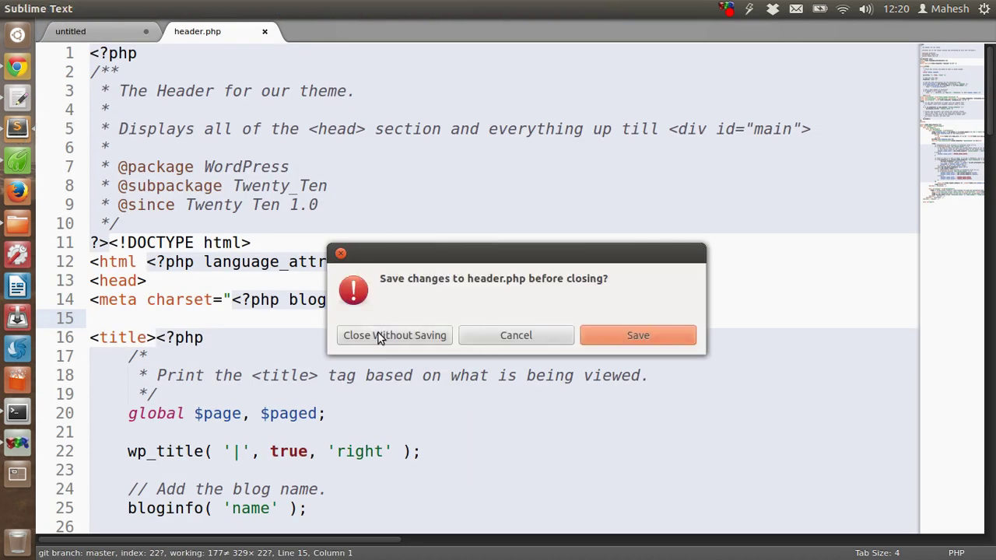
pyautogui.press('Return')
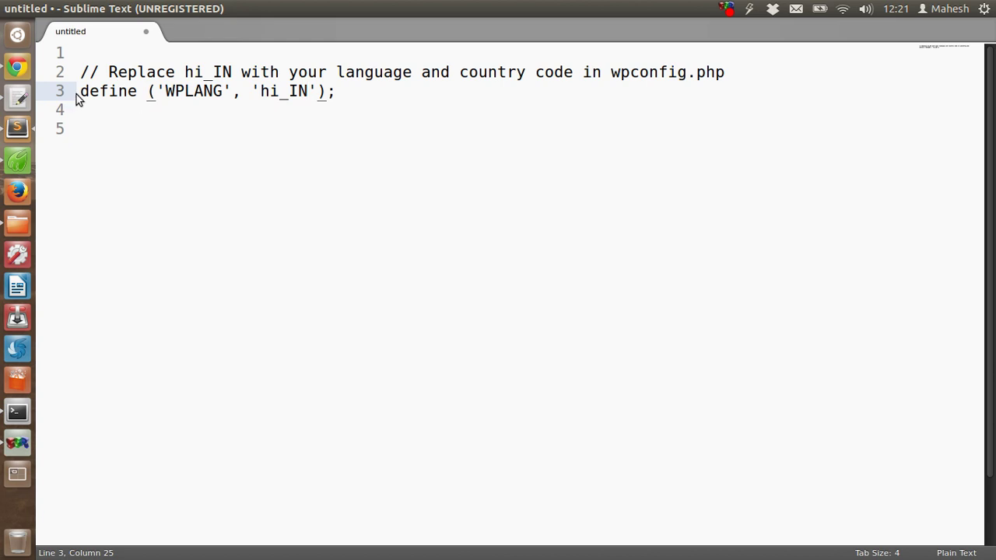
pyautogui.moveTo(82, 91); pyautogui.dragTo(387, 100)
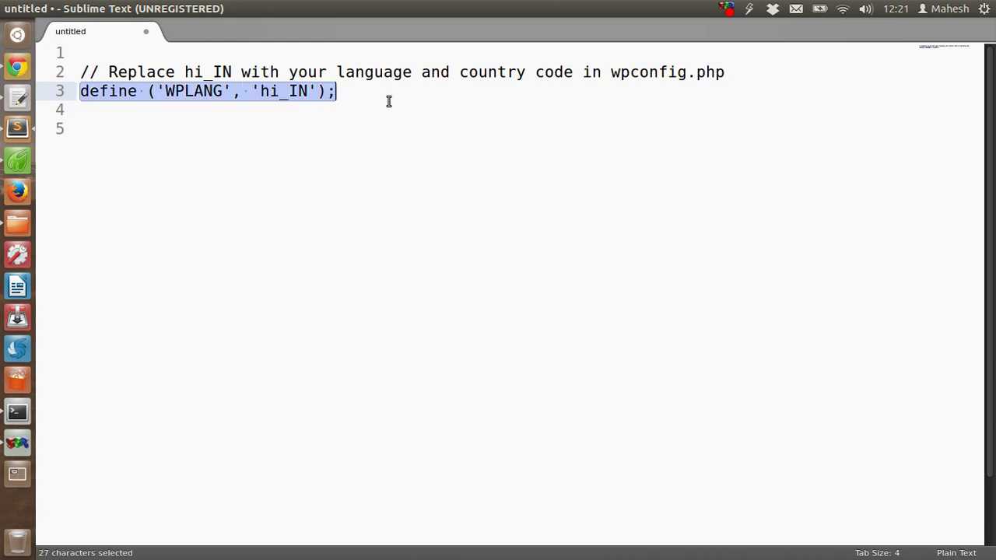
pyautogui.click(172, 102)
# Point out the 'WPLANG' constant and the hi_IN code in define('WPLANG', 'hi_IN').
pyautogui.moveTo(158, 91); pyautogui.dragTo(310, 89)
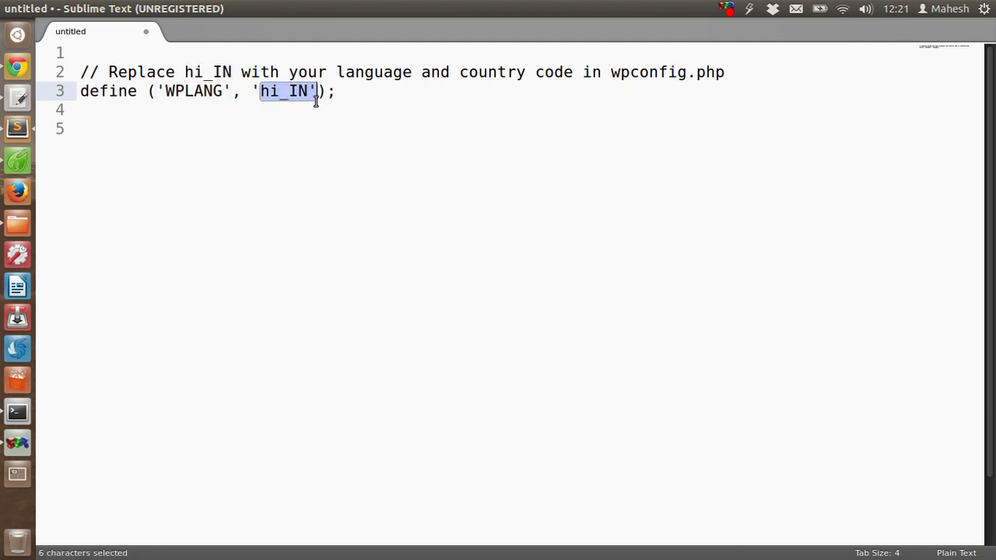
pyautogui.click(315, 101)
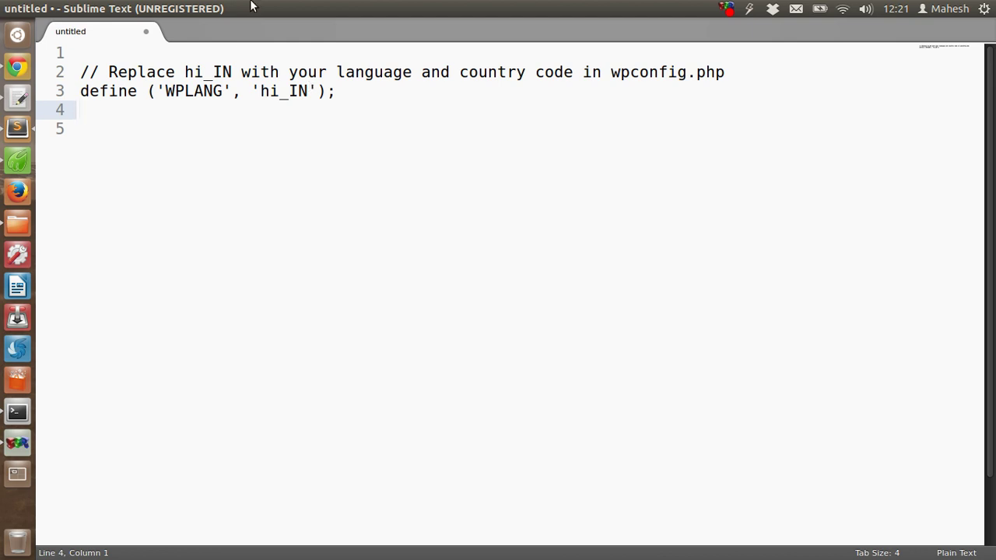
pyautogui.moveTo(83, 91); pyautogui.dragTo(343, 92)
pyautogui.click(354, 118)
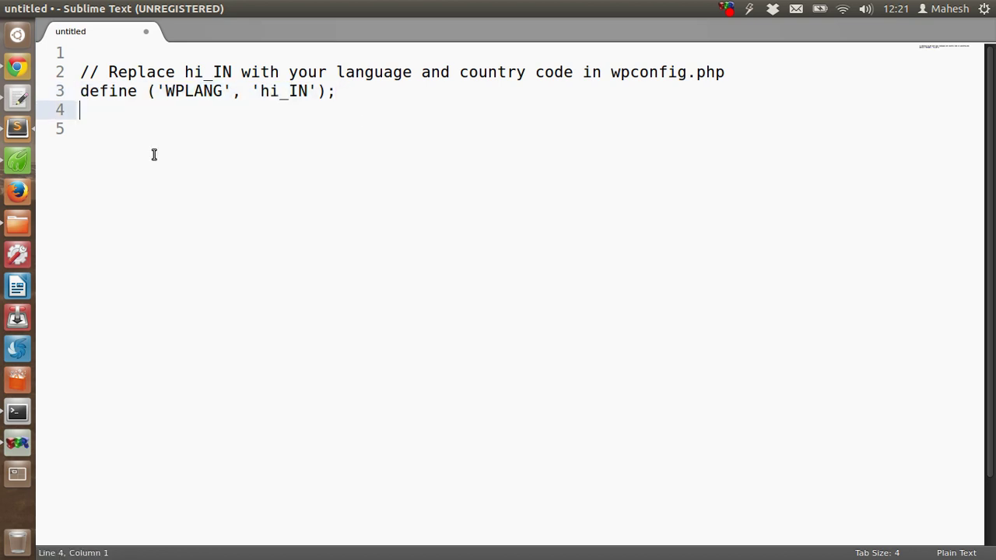
# Peek inside wp-includes, then open the wordpress wp-content folder.
pyautogui.click(24, 221)
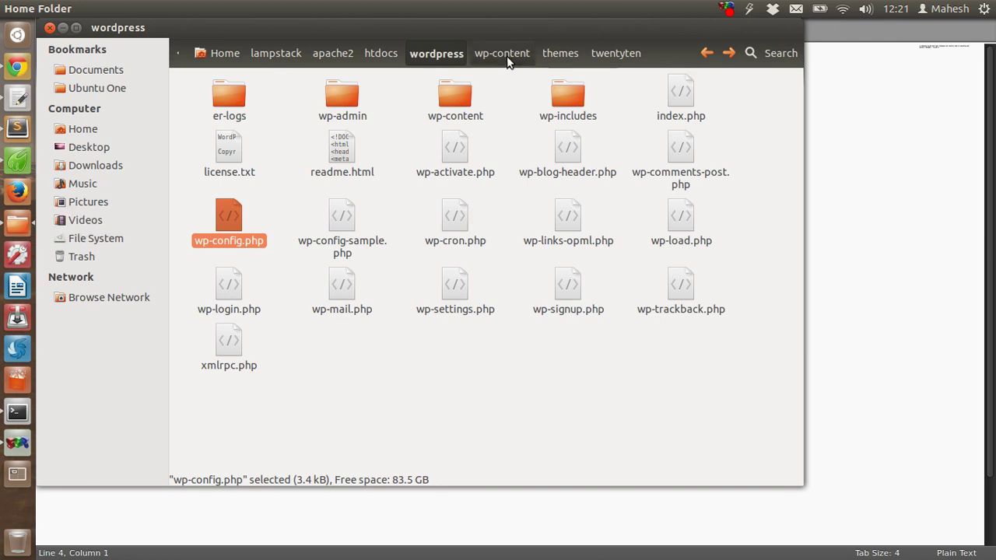
pyautogui.doubleClick(459, 104)
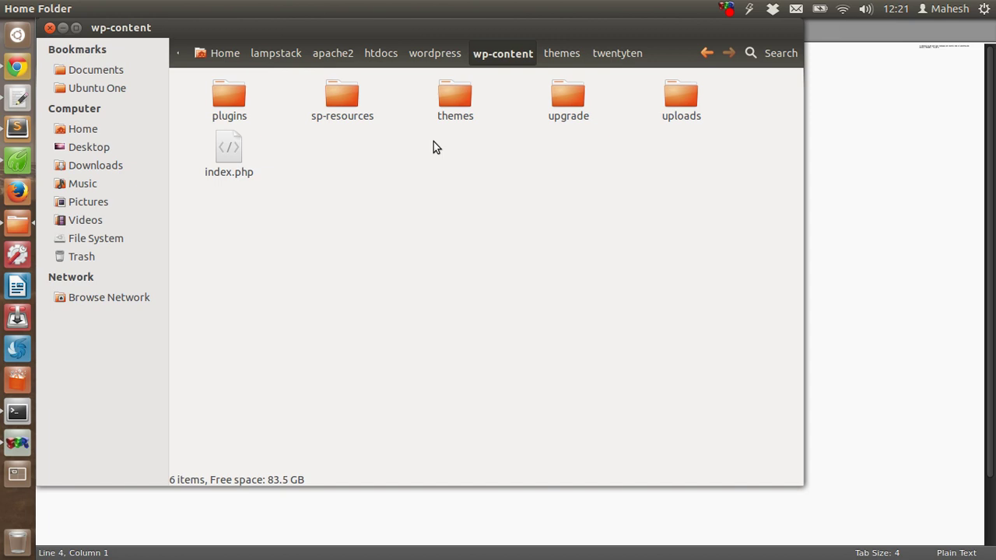
pyautogui.click(426, 56)
pyautogui.doubleClick(567, 97)
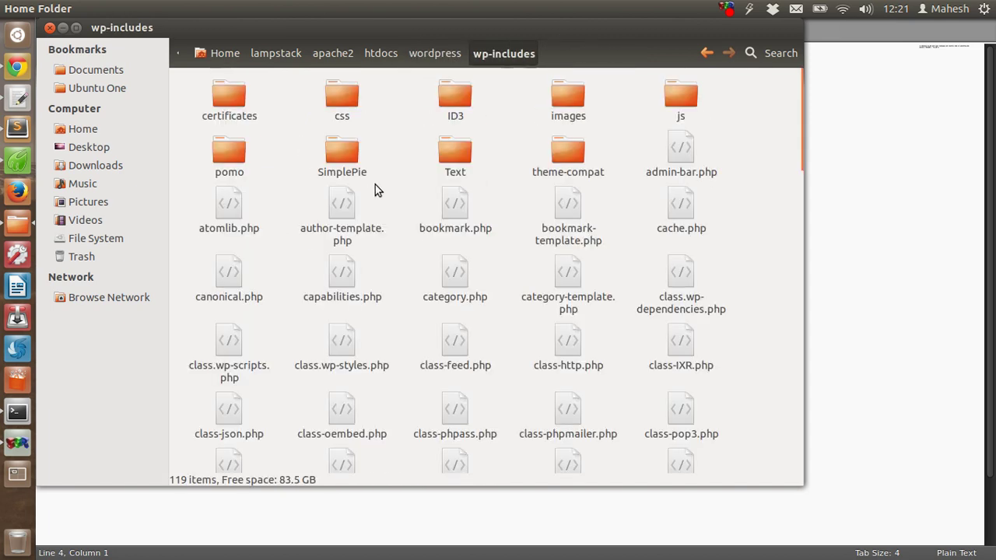
pyautogui.click(437, 54)
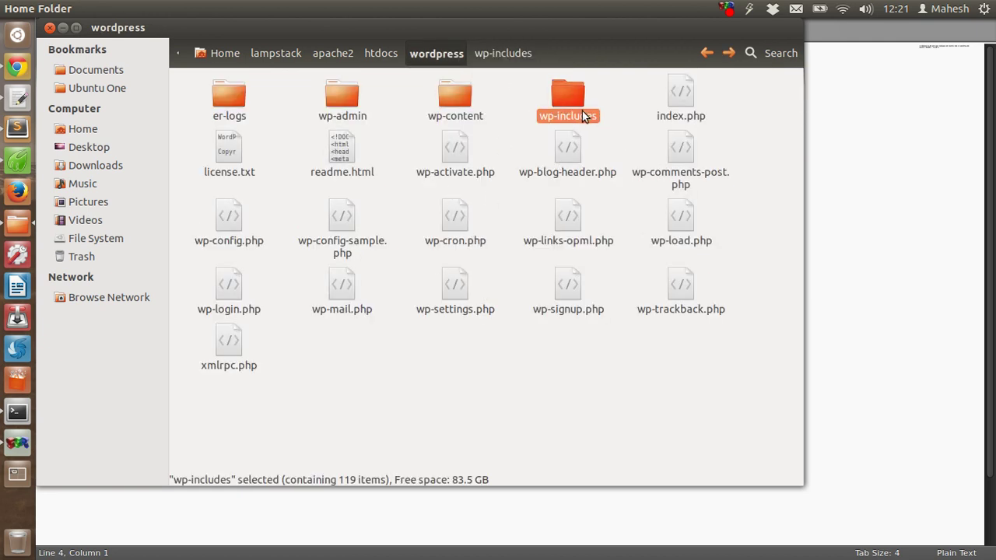
pyautogui.click(459, 102)
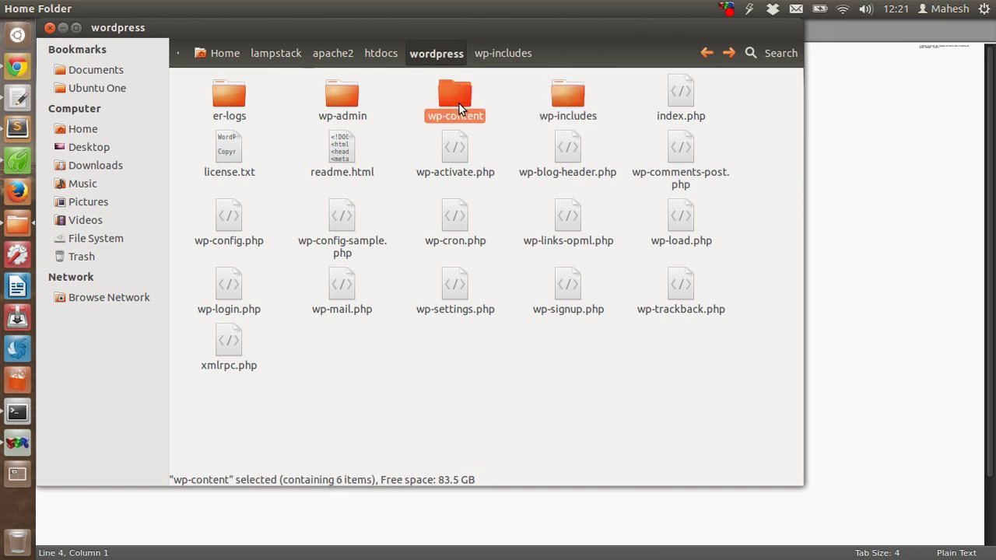
pyautogui.doubleClick(460, 98)
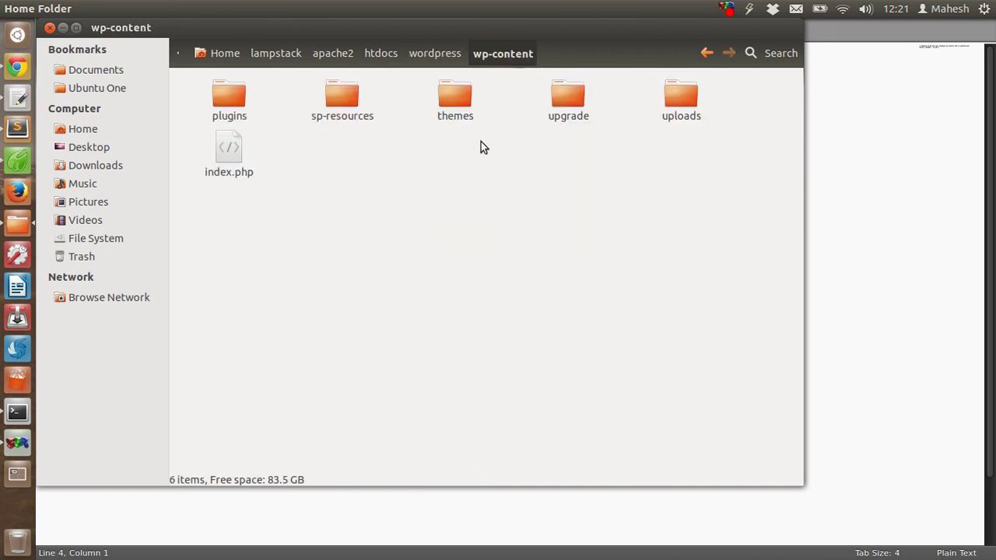
# Browse into themes/twentyten/languages and confirm it holds only twentyten.pot.
pyautogui.doubleClick(463, 96)
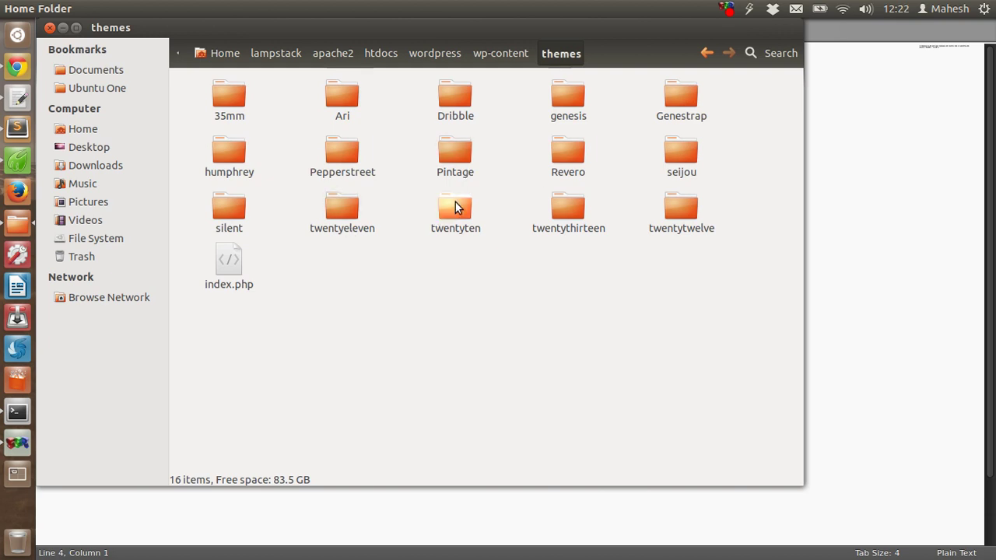
pyautogui.click(458, 204)
pyautogui.doubleClick(459, 209)
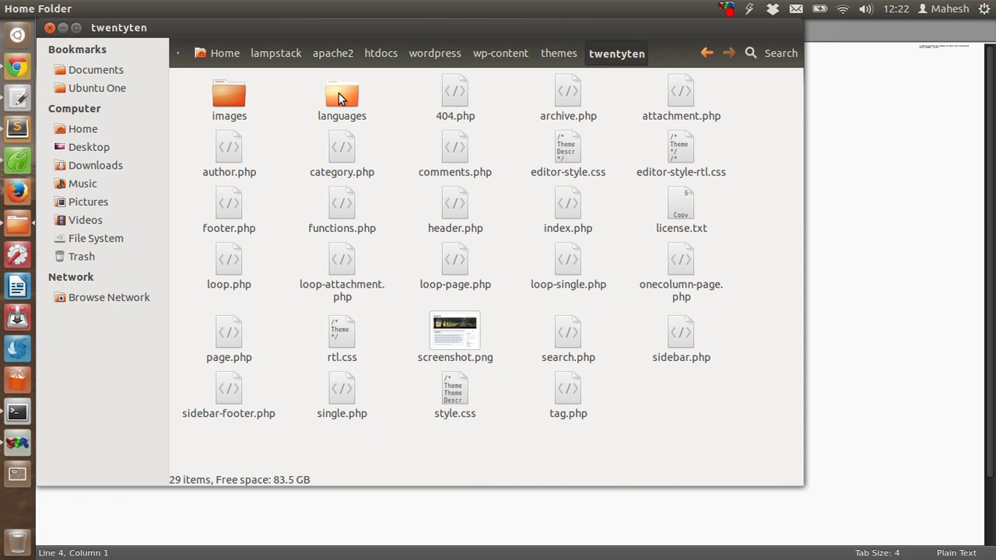
pyautogui.doubleClick(339, 93)
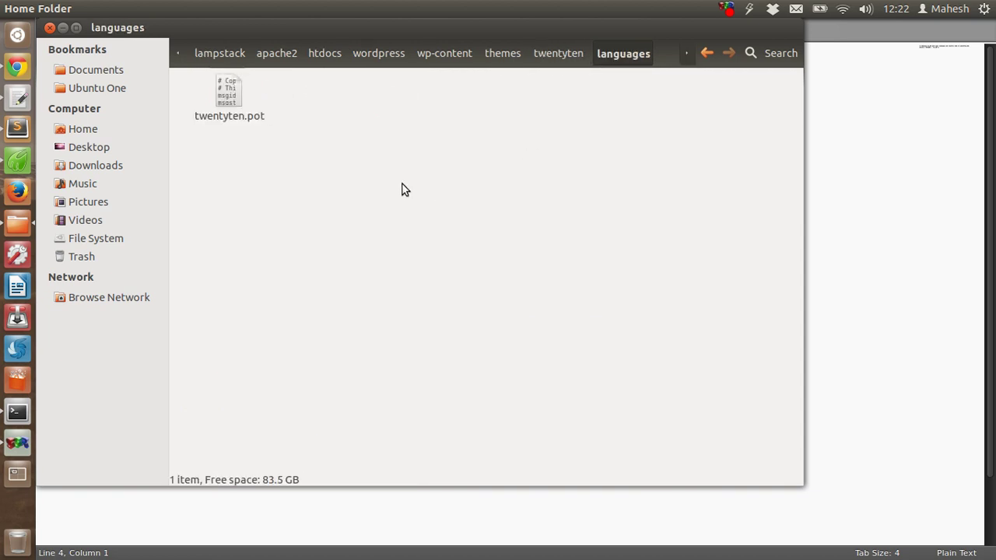
pyautogui.click(239, 118)
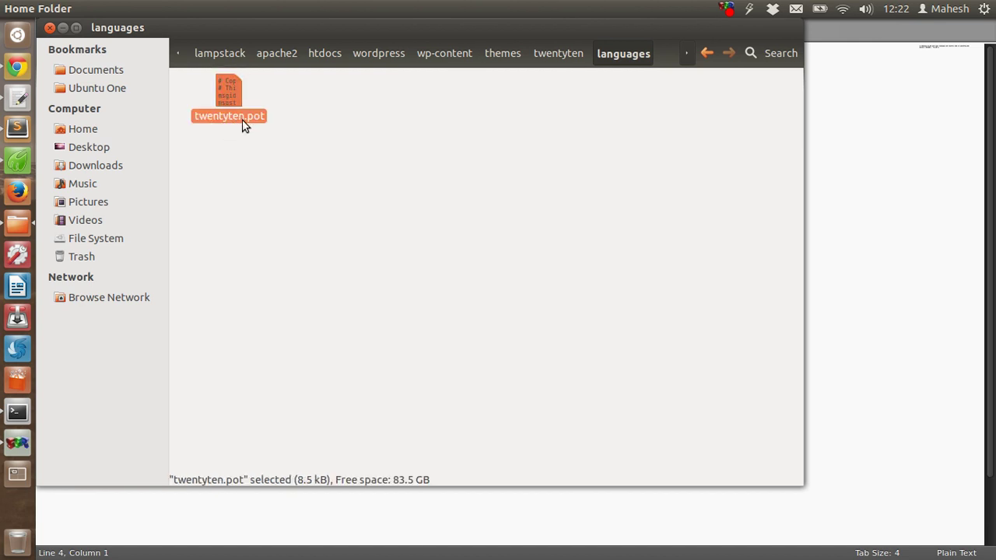
pyautogui.click(300, 122)
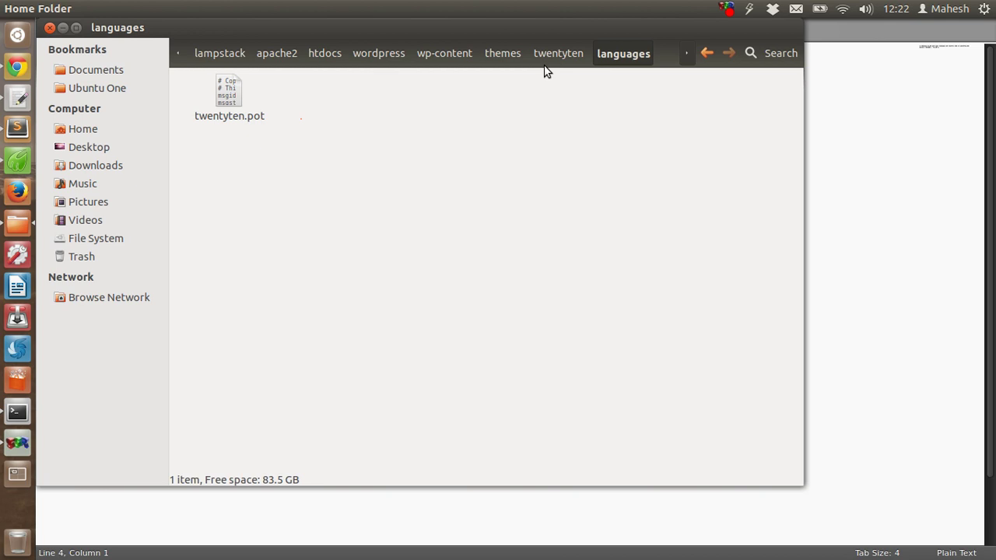
pyautogui.click(554, 55)
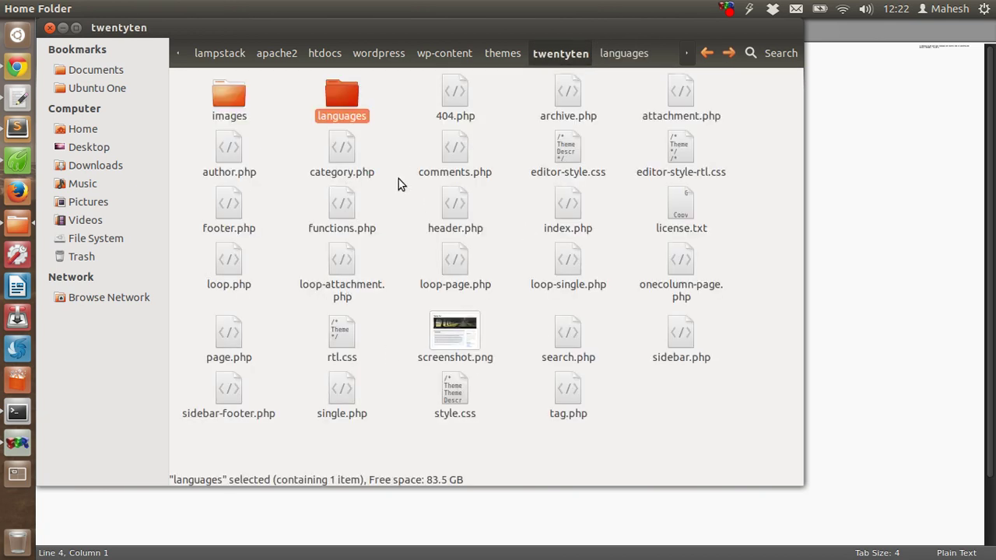
pyautogui.doubleClick(364, 114)
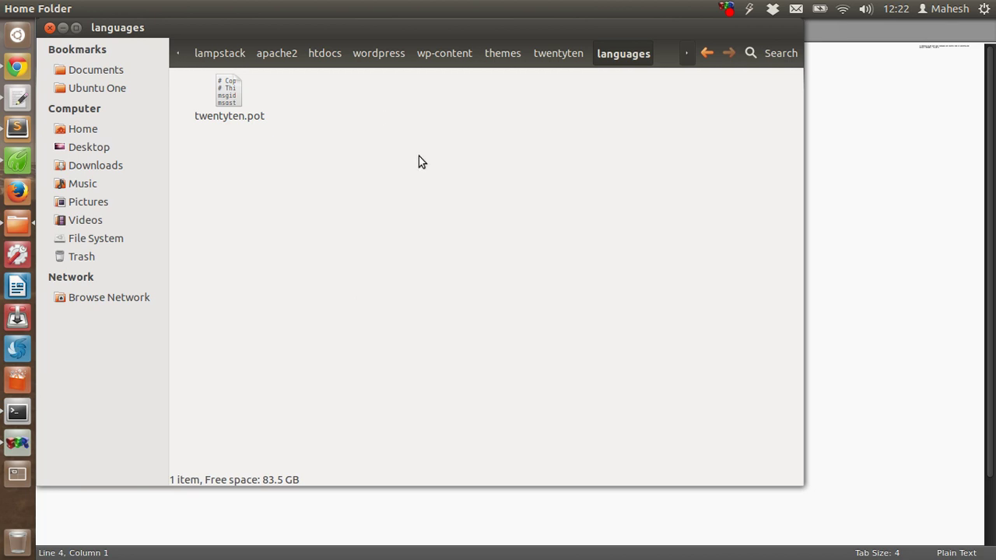
# Close the file manager and bring the Midori browser back to the front.
pyautogui.hotkey('ctrl', 'w')
pyautogui.click(92, 163)
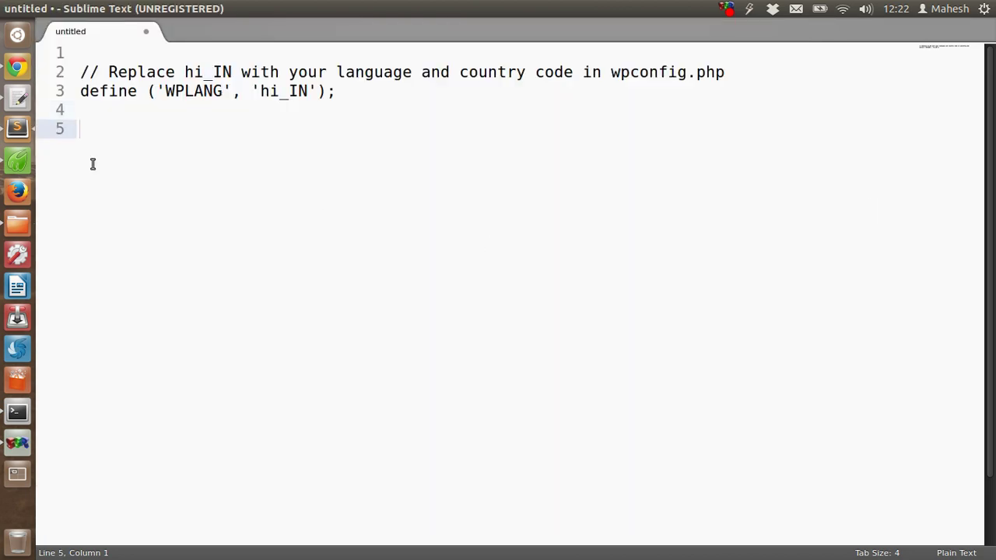
pyautogui.click(16, 163)
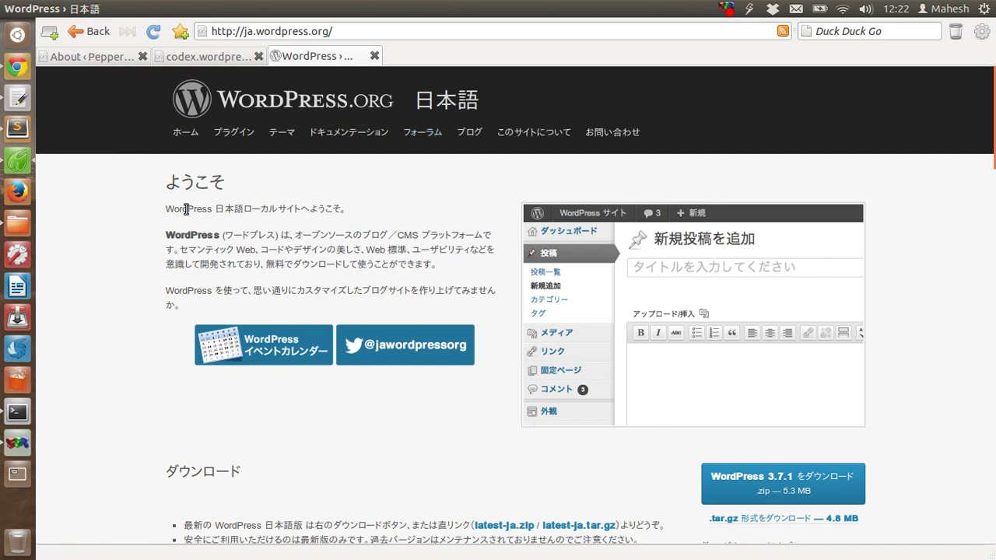
# Read through the Japanese intro paragraphs on ja.wordpress.org, then return to the codex tab.
pyautogui.tripleClick(465, 262)
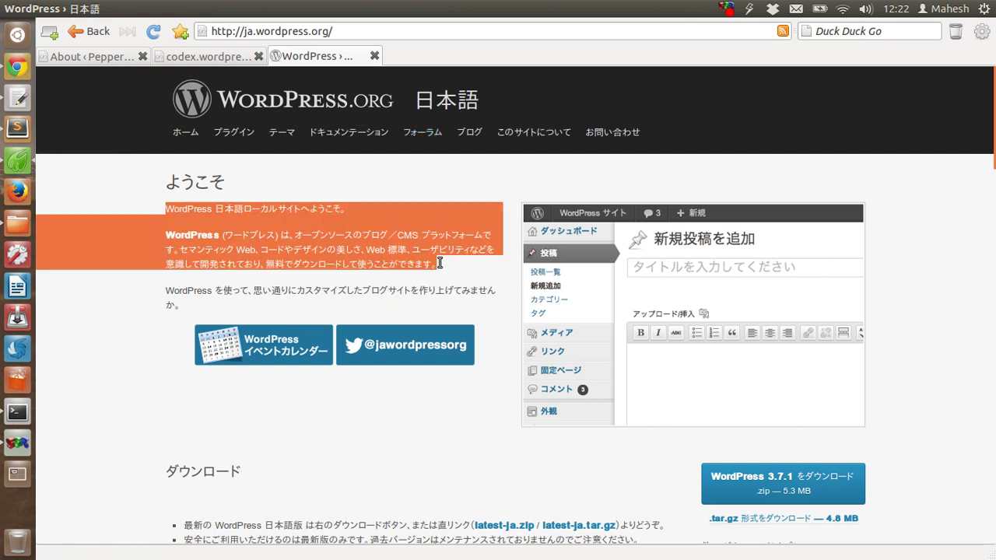
pyautogui.click(370, 196)
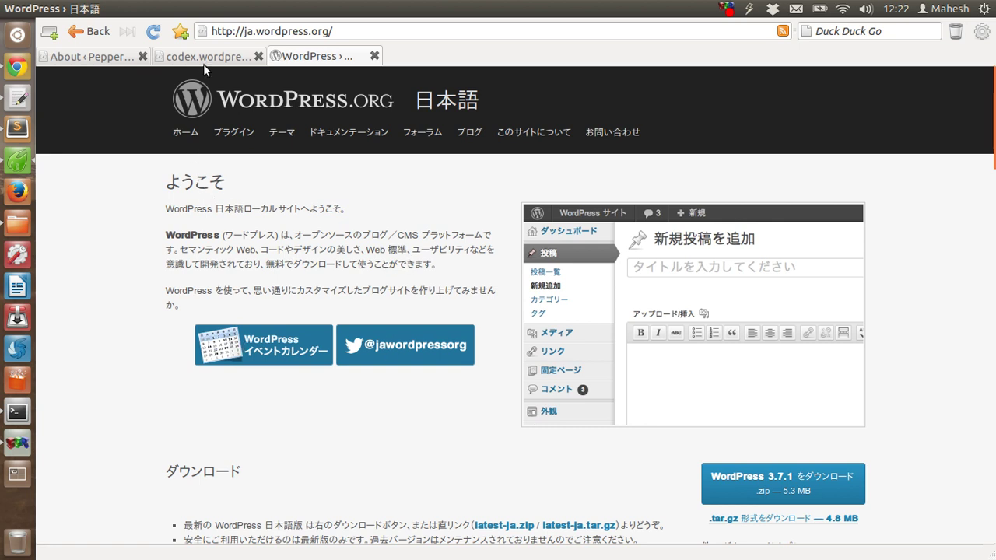
pyautogui.moveTo(165, 207); pyautogui.dragTo(183, 307)
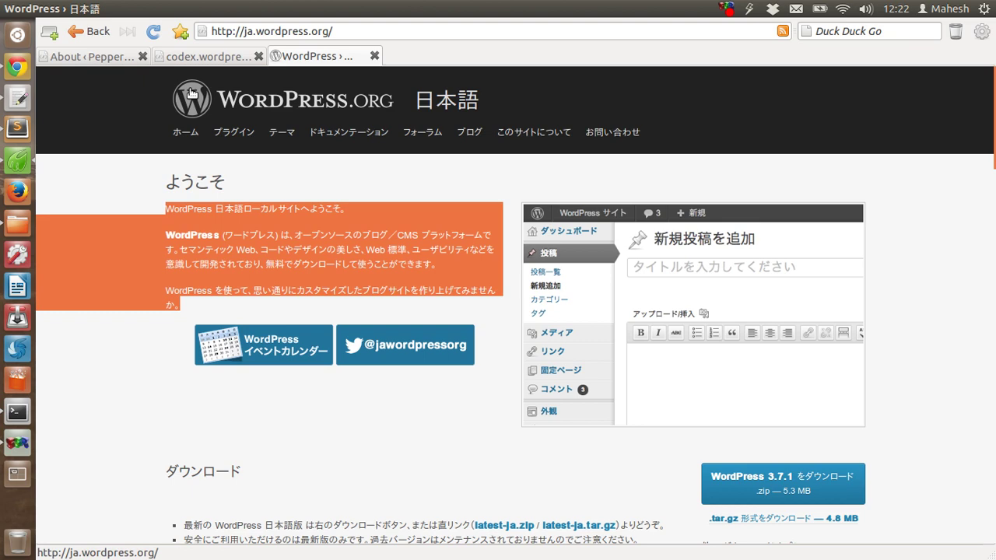
pyautogui.click(189, 185)
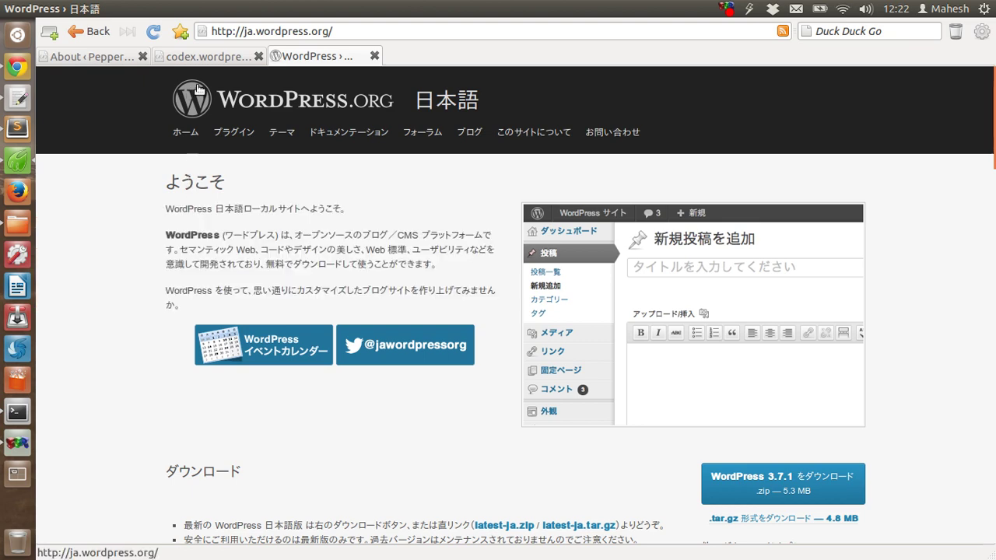
pyautogui.click(200, 57)
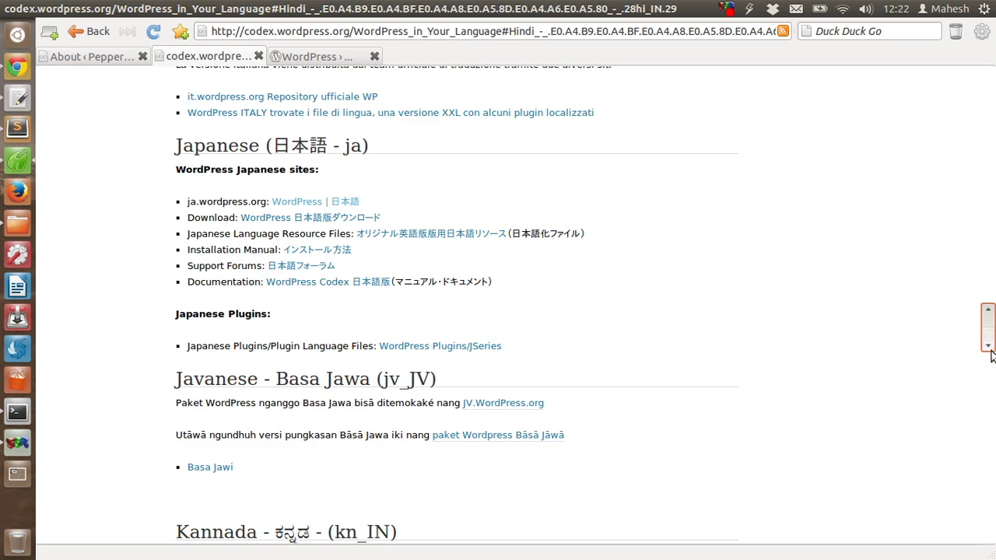
# Scroll the codex page to Japanese and copy the Language Resource Files link address (i18n.svn.wordpress.org/ja/tags/).
pyautogui.click(991, 366)
pyautogui.moveTo(991, 372)
pyautogui.mouseDown()
pyautogui.moveTo(992, 491)
pyautogui.moveTo(990, 322)
pyautogui.mouseUp()
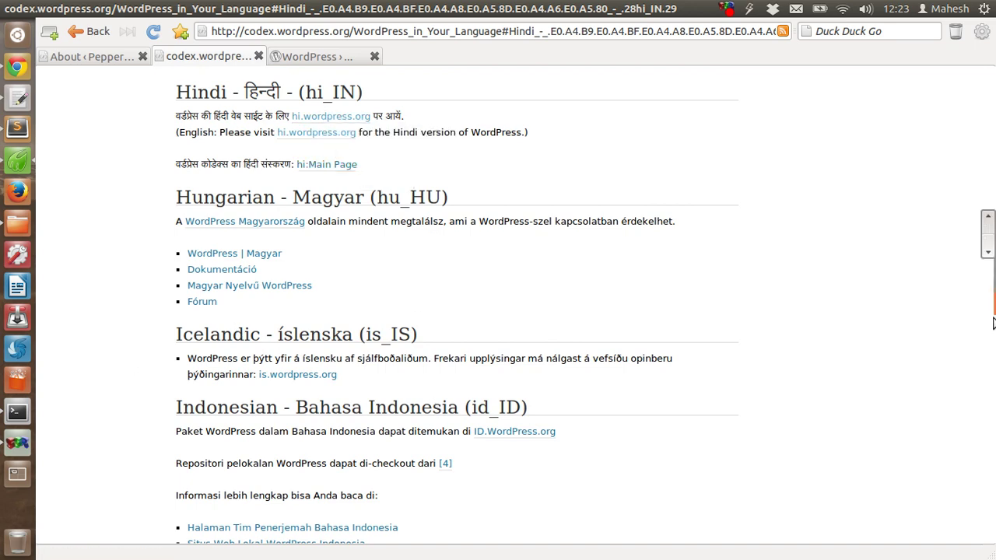
pyautogui.moveTo(989, 255)
pyautogui.mouseDown()
pyautogui.moveTo(989, 240)
pyautogui.moveTo(989, 273)
pyautogui.mouseUp()
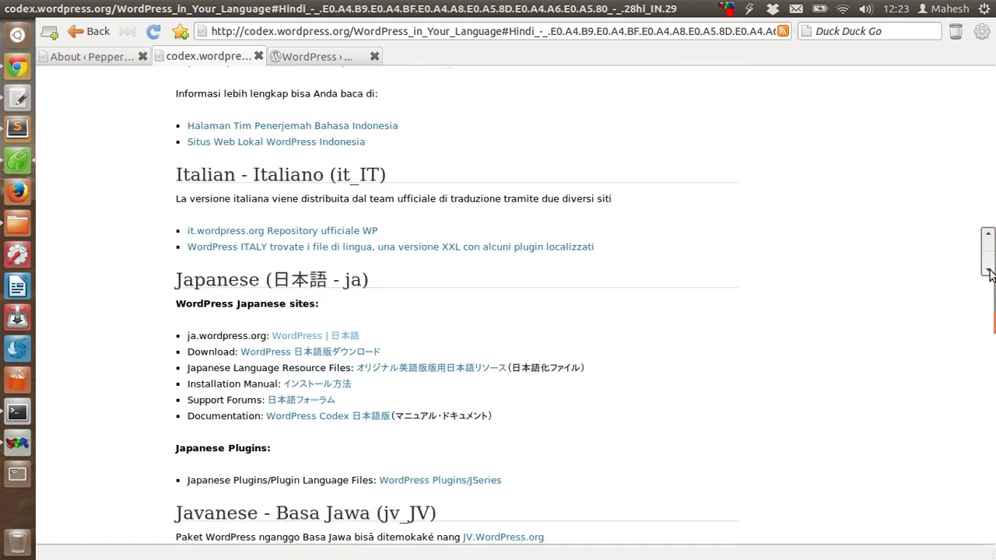
pyautogui.moveTo(991, 272); pyautogui.dragTo(992, 284)
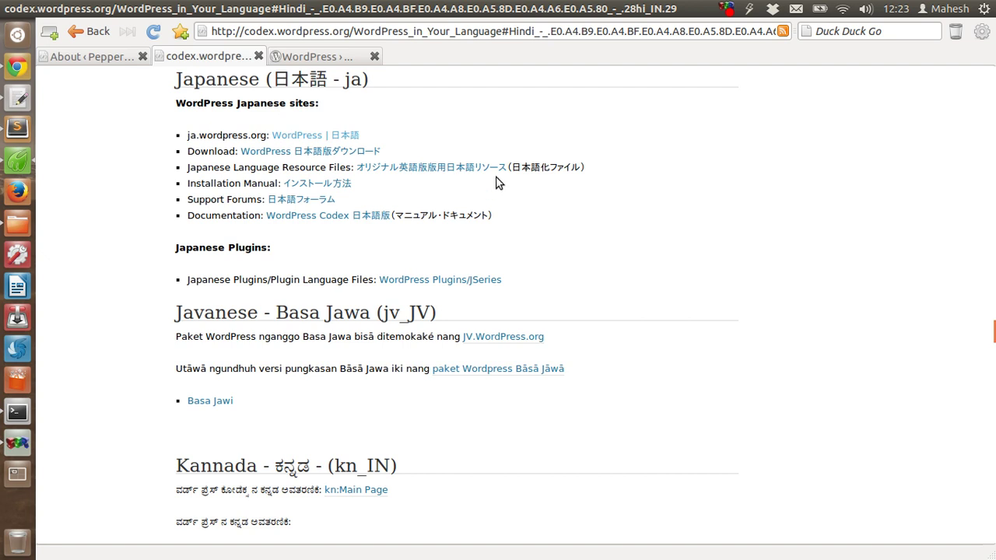
pyautogui.click(330, 137)
pyautogui.moveTo(197, 168); pyautogui.dragTo(540, 241)
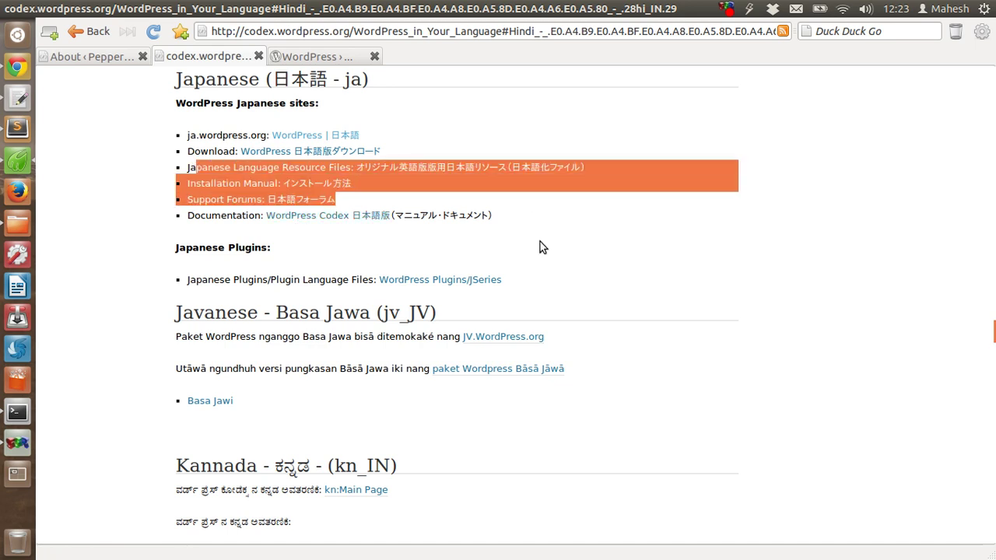
pyautogui.click(540, 241)
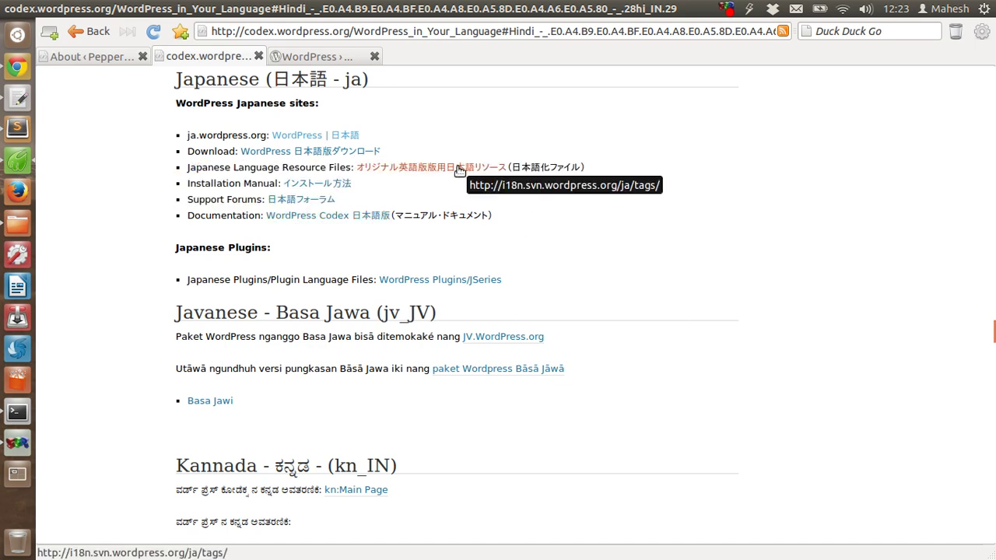
pyautogui.rightClick(459, 170)
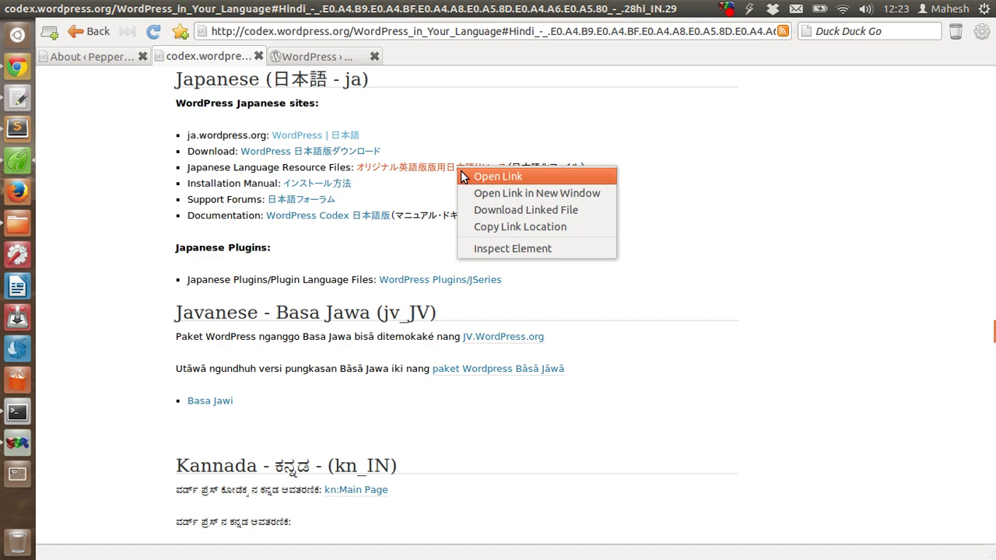
pyautogui.click(466, 227)
# Load the copied i18n SVN ja/tags/ address in the ja.wordpress.org tab.
pyautogui.click(302, 58)
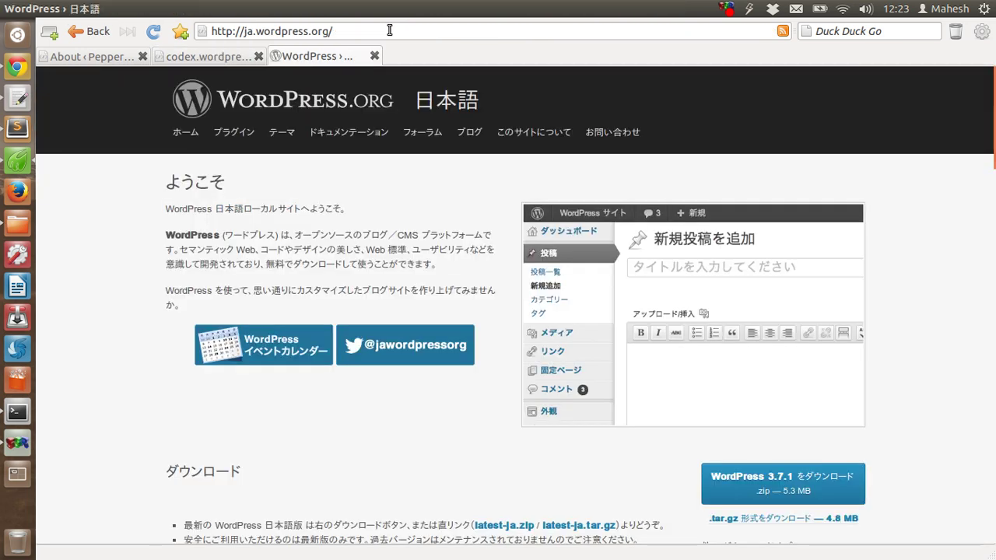
pyautogui.moveTo(389, 29)
pyautogui.mouseDown()
pyautogui.moveTo(196, 28)
pyautogui.moveTo(356, 32)
pyautogui.moveTo(206, 31)
pyautogui.mouseUp()
pyautogui.rightClick(233, 31)
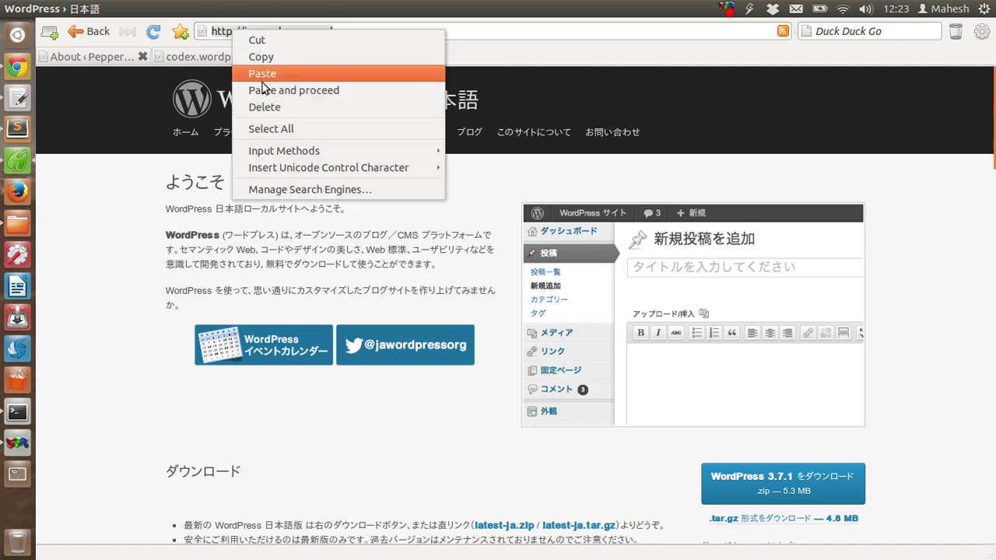
pyautogui.click(262, 78)
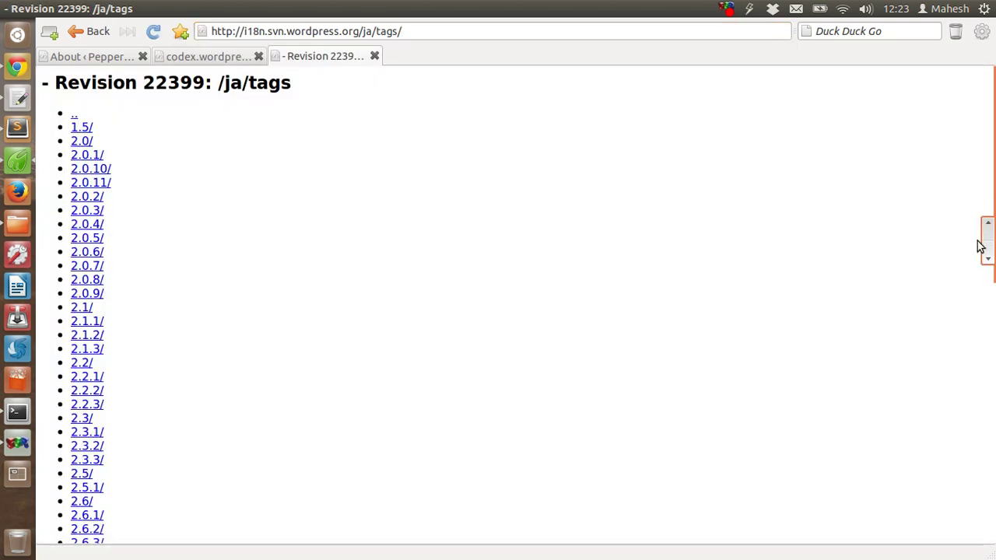
# Open tags/3.7.1/dist to view its readme files, wp-config-sample.php and wp-content.
pyautogui.scroll(-1, 989, 249)
pyautogui.moveTo(993, 250); pyautogui.dragTo(988, 517)
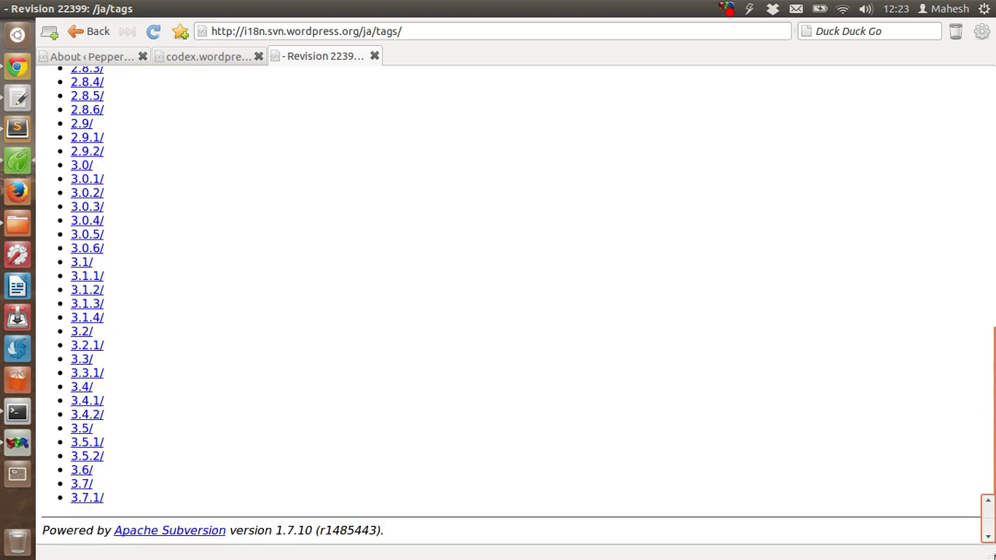
pyautogui.click(85, 498)
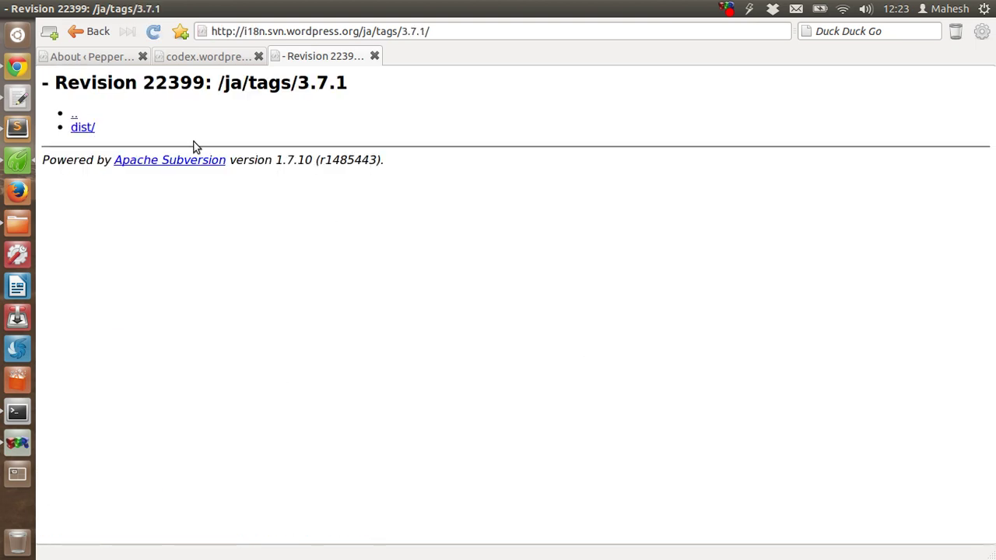
pyautogui.click(85, 129)
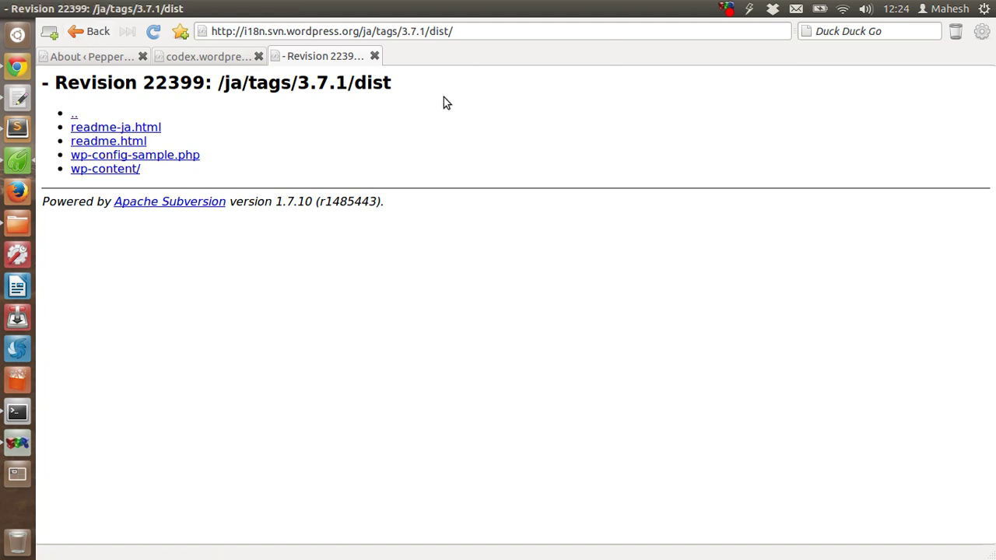
pyautogui.click(89, 33)
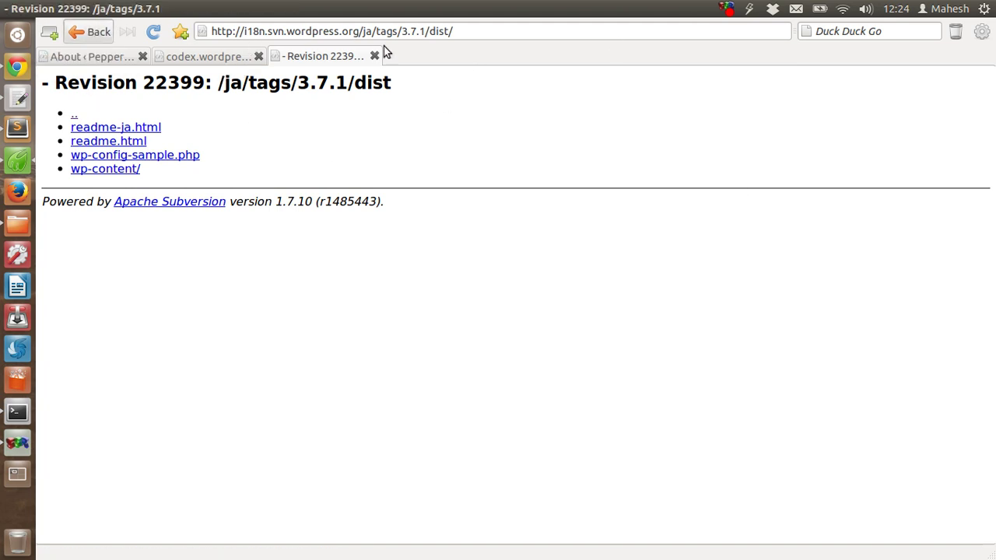
# Scroll through the language list on the codex WordPress in Your Language page.
pyautogui.click(192, 59)
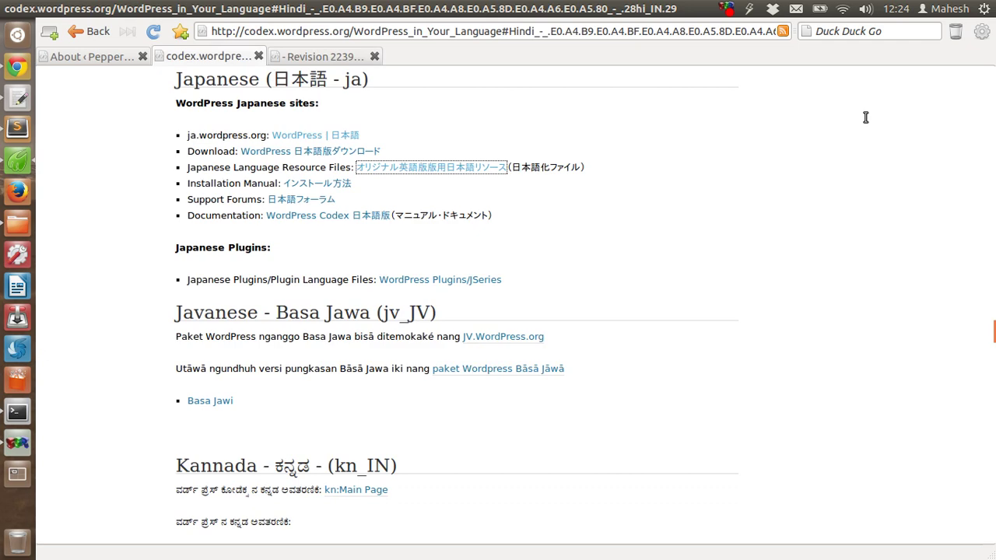
pyautogui.moveTo(990, 246); pyautogui.dragTo(987, 56)
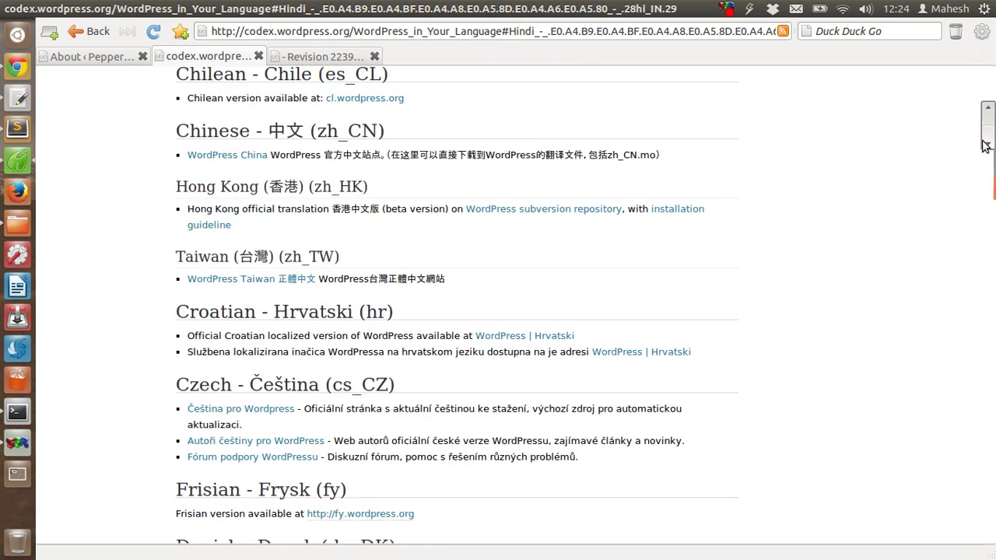
pyautogui.click(993, 293)
pyautogui.moveTo(993, 293); pyautogui.dragTo(991, 165)
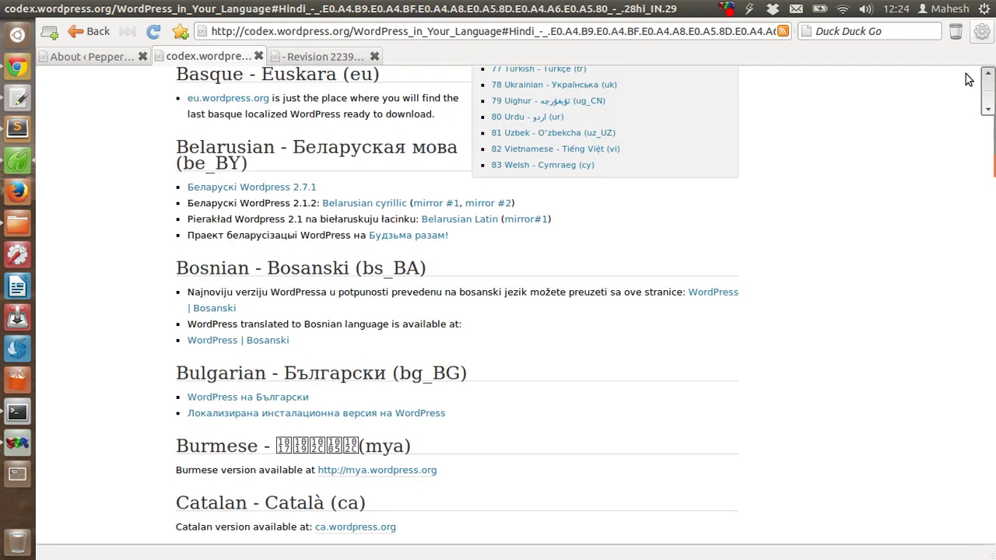
pyautogui.moveTo(992, 171)
pyautogui.mouseDown()
pyautogui.moveTo(994, 61)
pyautogui.moveTo(991, 92)
pyautogui.mouseUp()
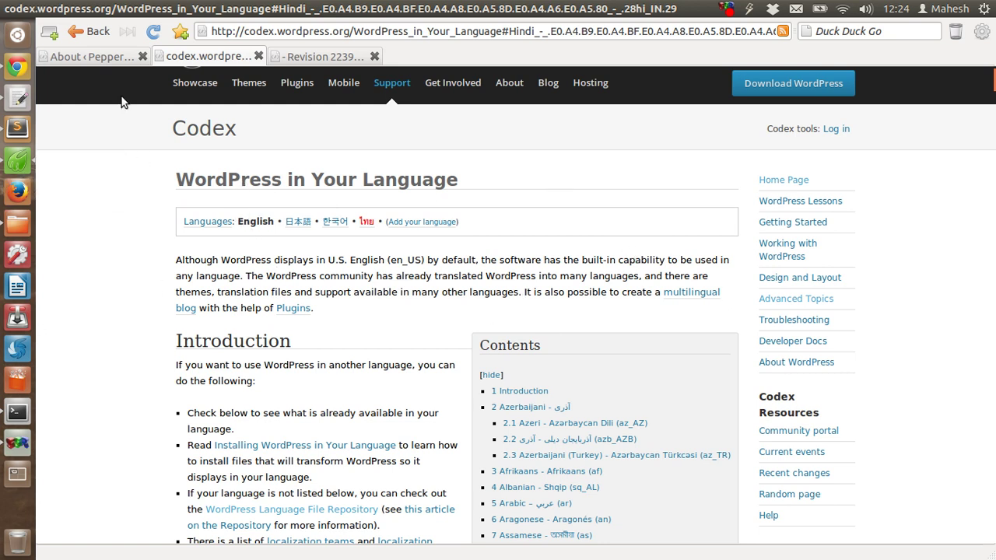
# Go back through the SVN tab's history to reach hi.wordpress.org.
pyautogui.click(323, 56)
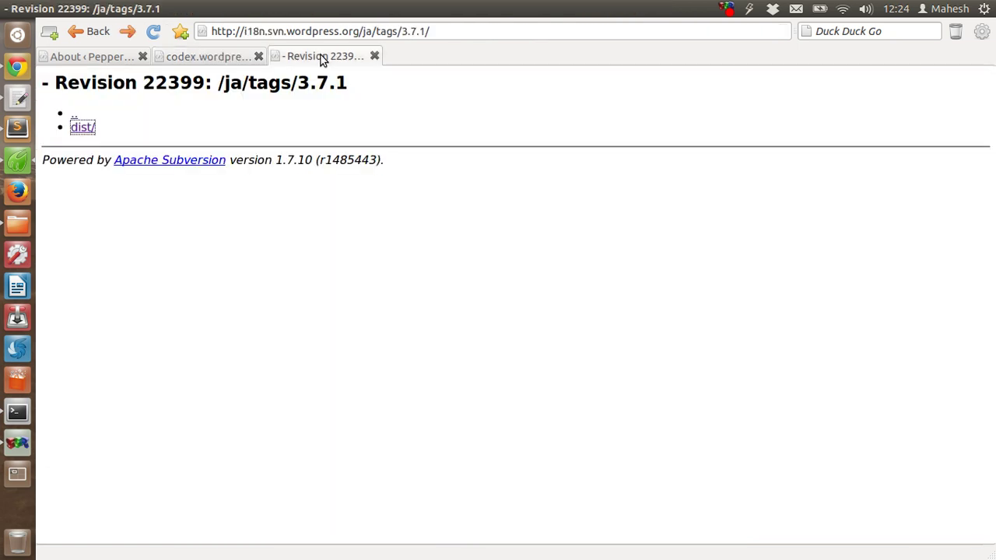
pyautogui.click(78, 31)
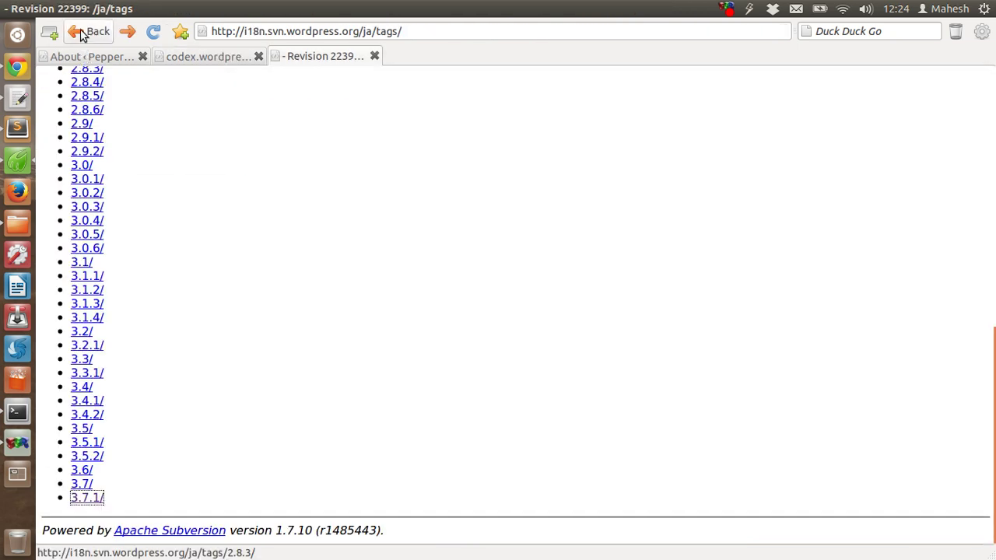
pyautogui.click(78, 165)
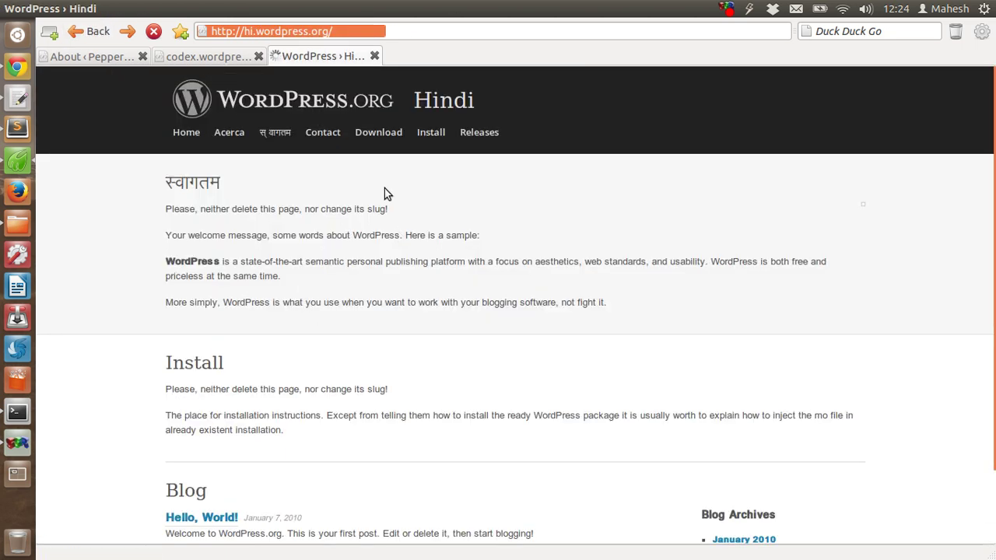
pyautogui.click(33, 130)
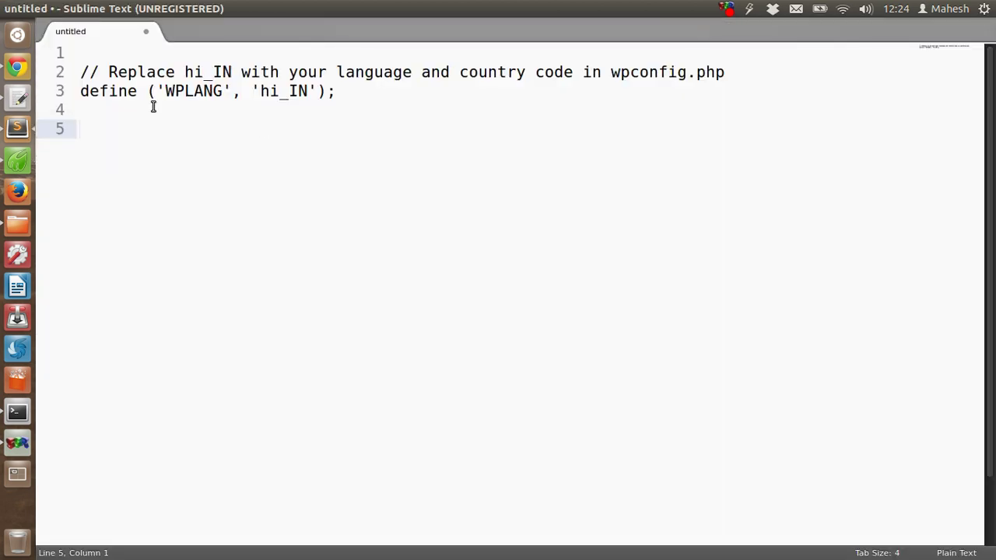
pyautogui.moveTo(336, 91)
pyautogui.mouseDown()
pyautogui.moveTo(137, 91)
pyautogui.moveTo(82, 71)
pyautogui.mouseUp()
pyautogui.click(278, 116)
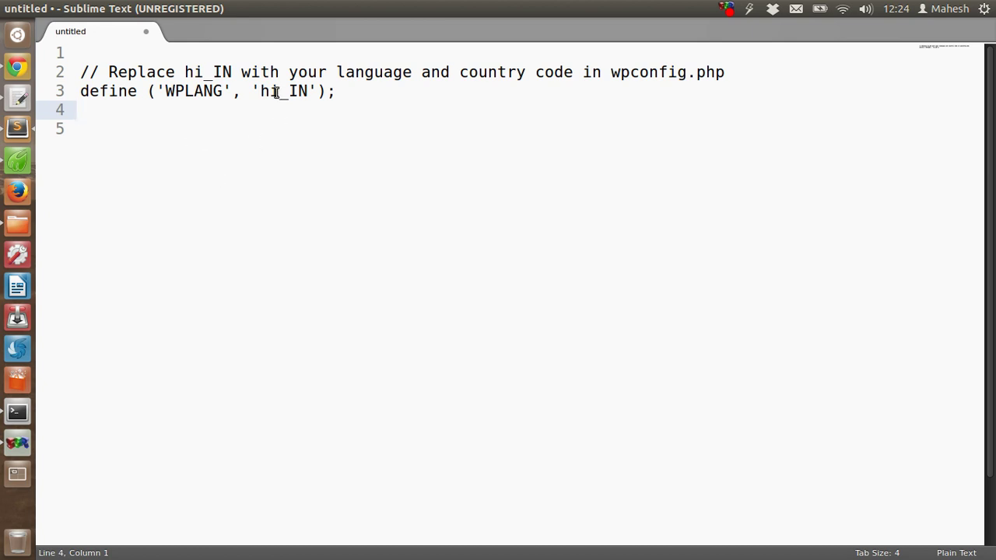
pyautogui.moveTo(279, 92)
pyautogui.mouseDown()
pyautogui.moveTo(269, 92)
pyautogui.moveTo(290, 92)
pyautogui.mouseUp()
pyautogui.click(267, 107)
pyautogui.click(276, 109)
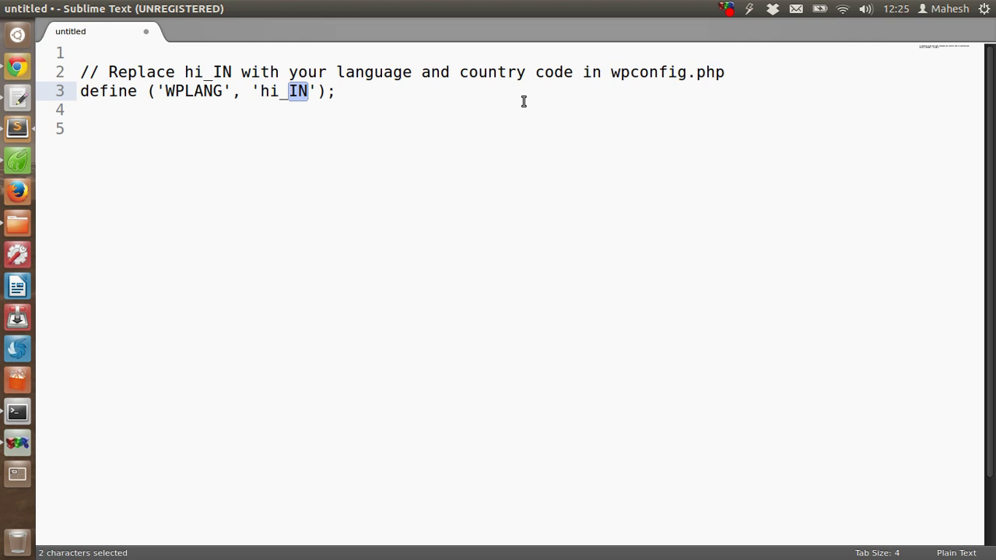
pyautogui.click(231, 95)
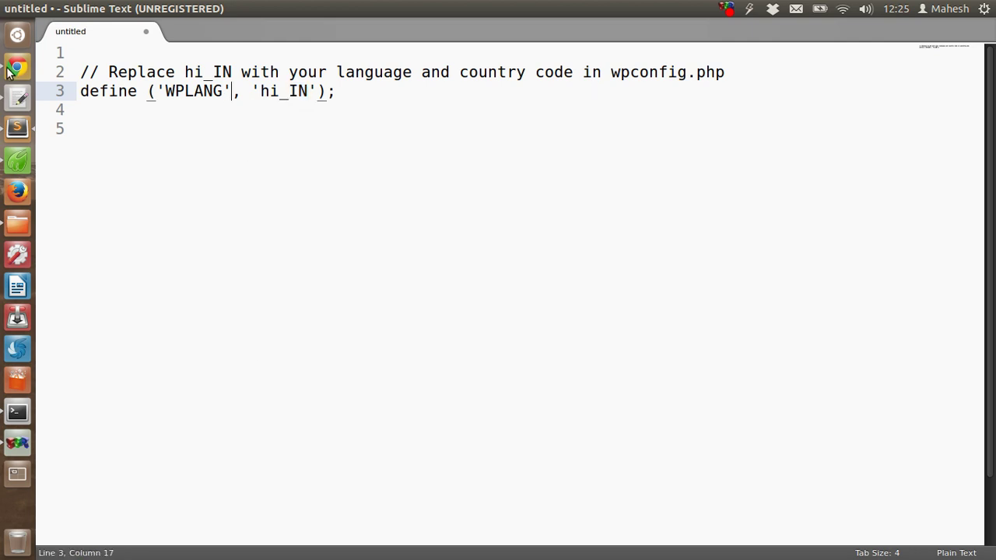
# Return to the codex language page in Midori and scroll to its Contents list.
pyautogui.click(23, 164)
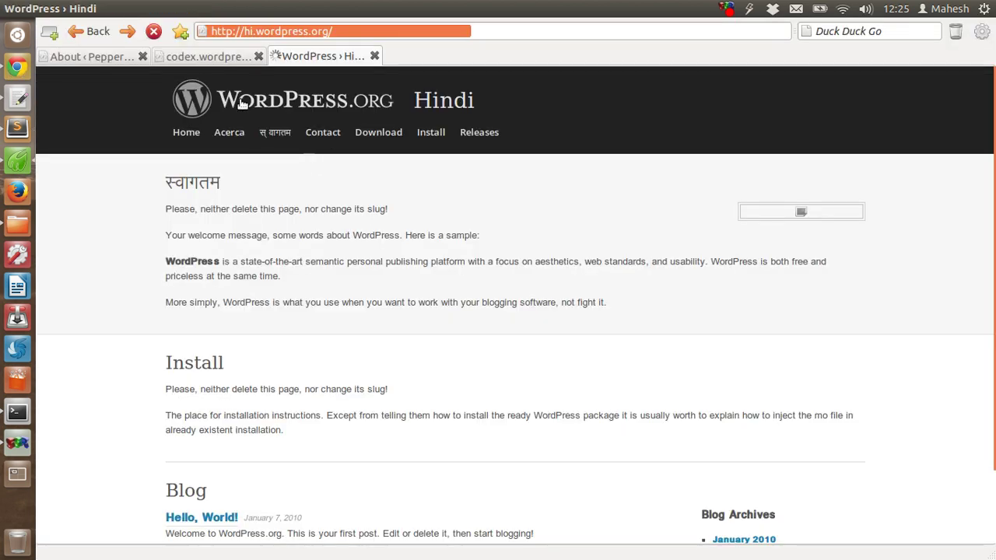
pyautogui.click(204, 59)
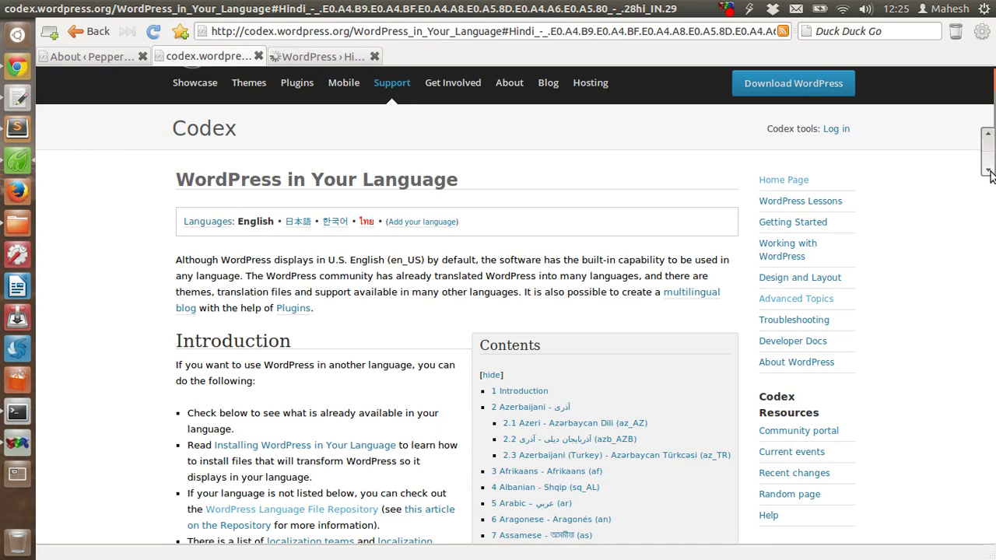
pyautogui.click(989, 181)
pyautogui.scroll(5, 989, 185)
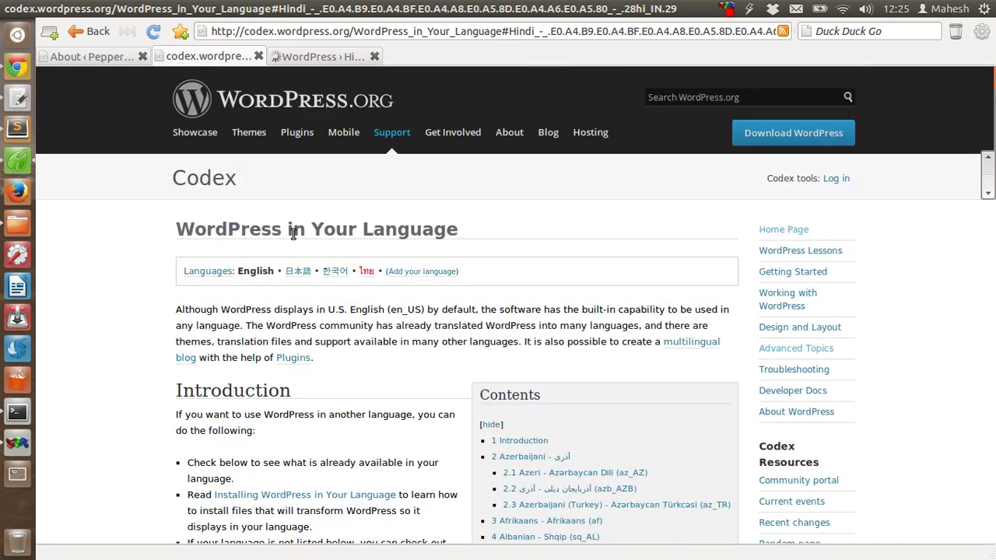
pyautogui.click(755, 92)
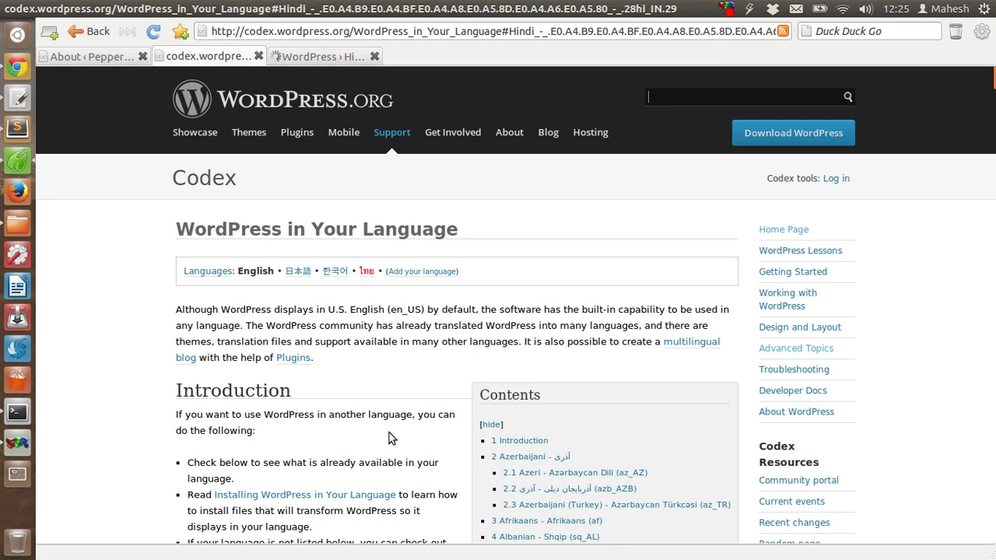
pyautogui.scroll(-5, 988, 101)
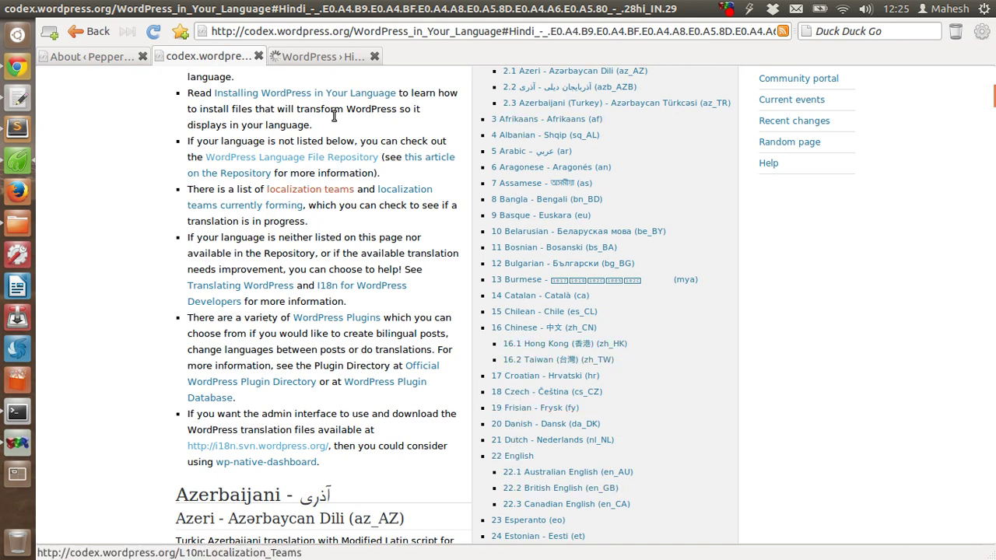
# Close the WordPress › Hindi tab and bring the Sublime Text WPLANG note forward.
pyautogui.click(325, 61)
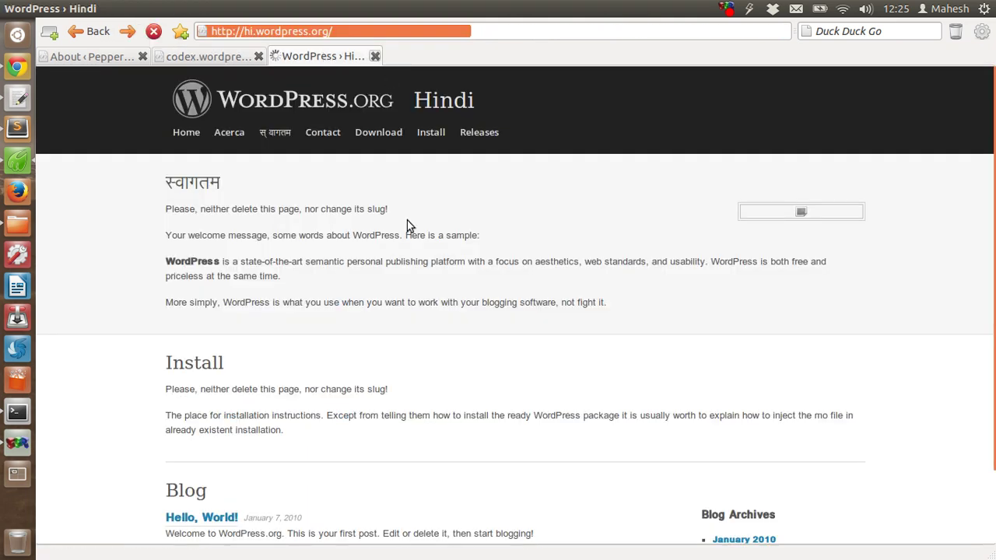
pyautogui.hotkey('ctrl', 'w')
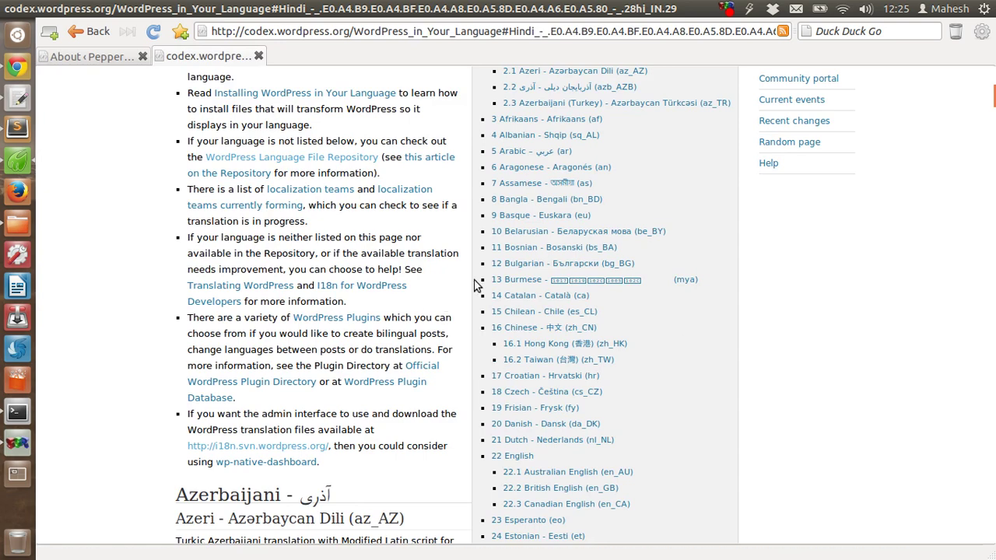
pyautogui.click(18, 127)
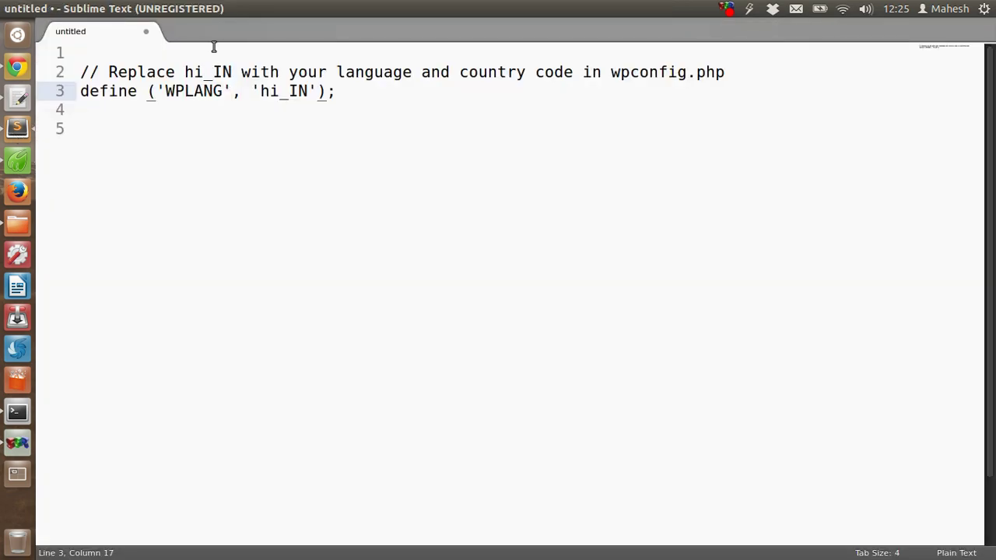
# Recheck twentyten's languages folder for twentyten.pot, then return to the codex page top.
pyautogui.click(17, 224)
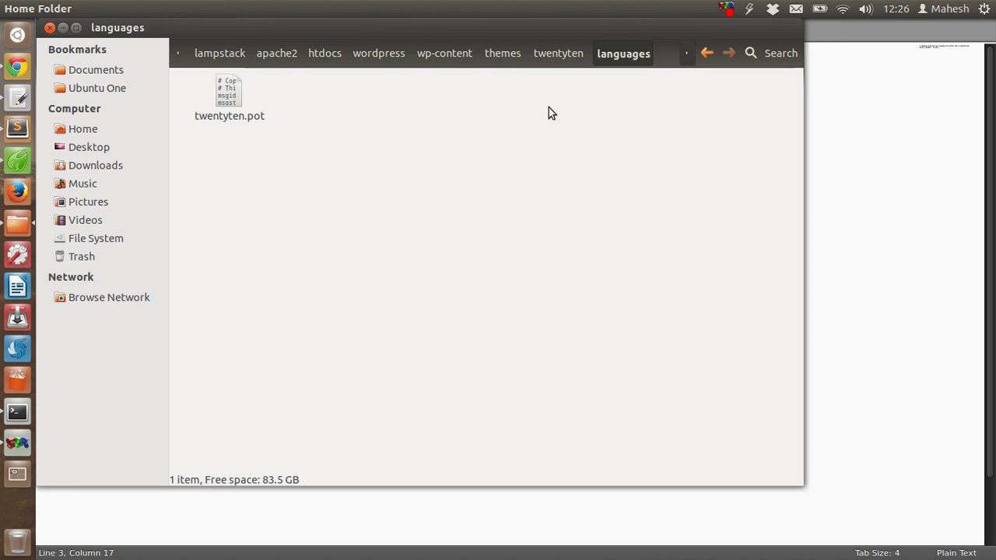
pyautogui.click(850, 174)
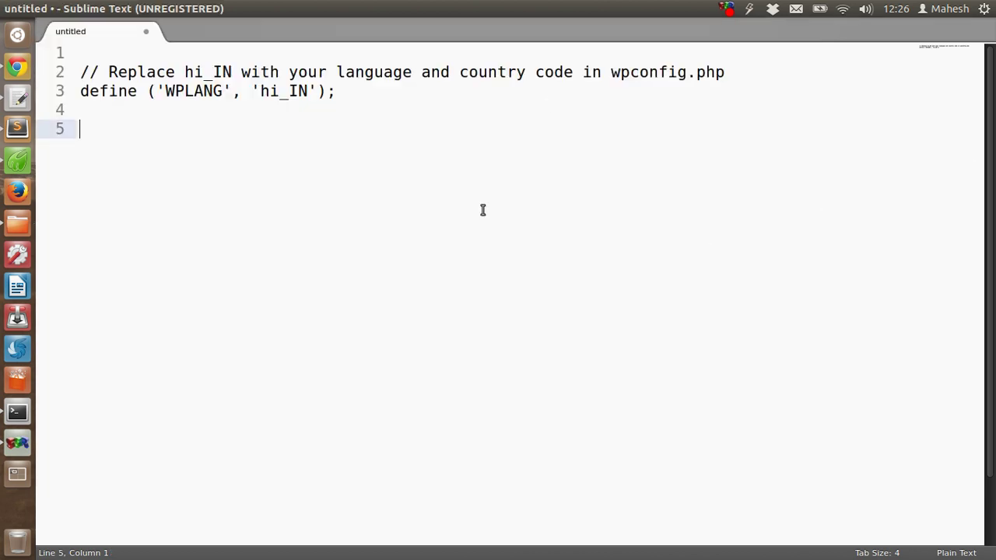
pyautogui.click(29, 158)
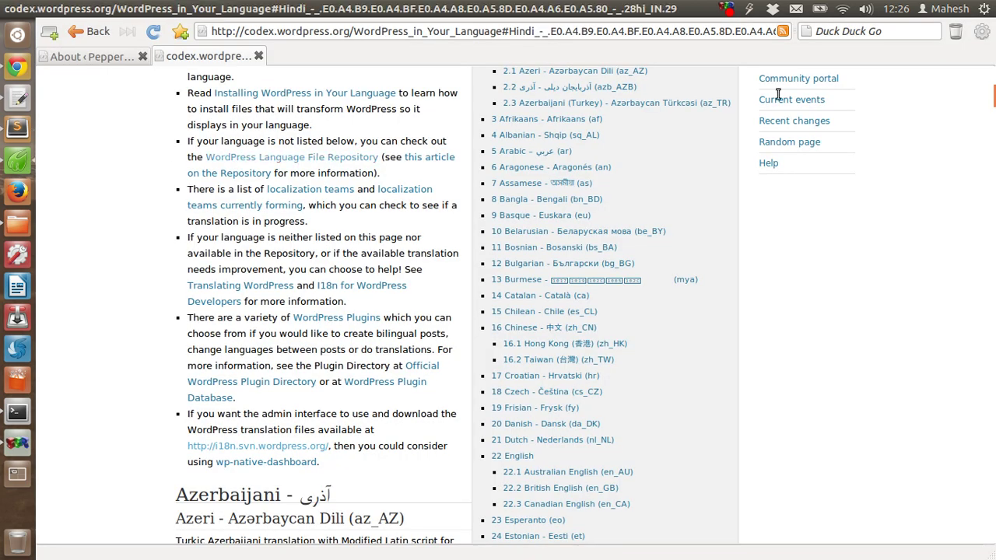
pyautogui.moveTo(988, 173); pyautogui.dragTo(990, 45)
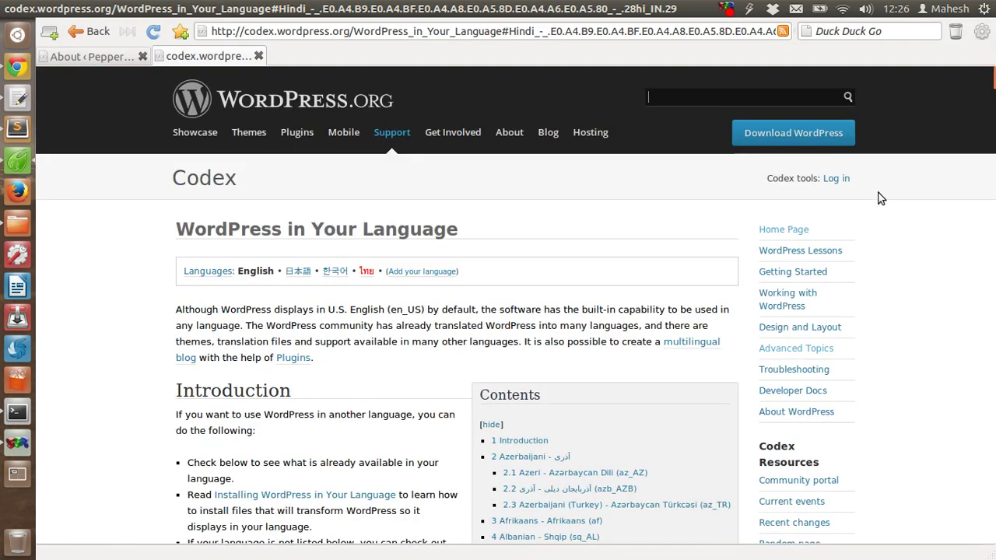